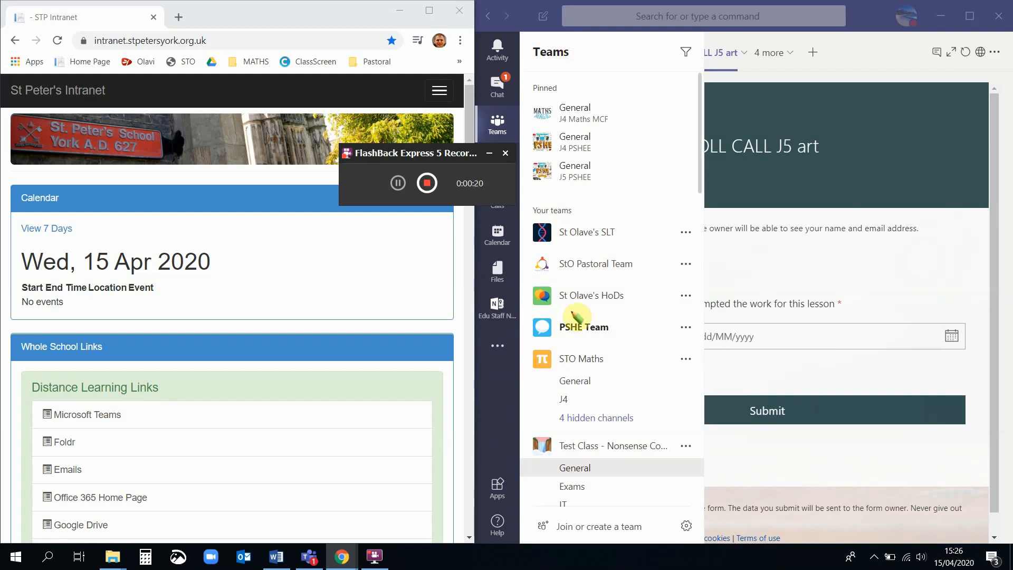
- Open the "Fill | ROLL CALL J5 art" form in the General channel of the Test Class team
{"action": "left_click", "coordinate": [585, 468]}
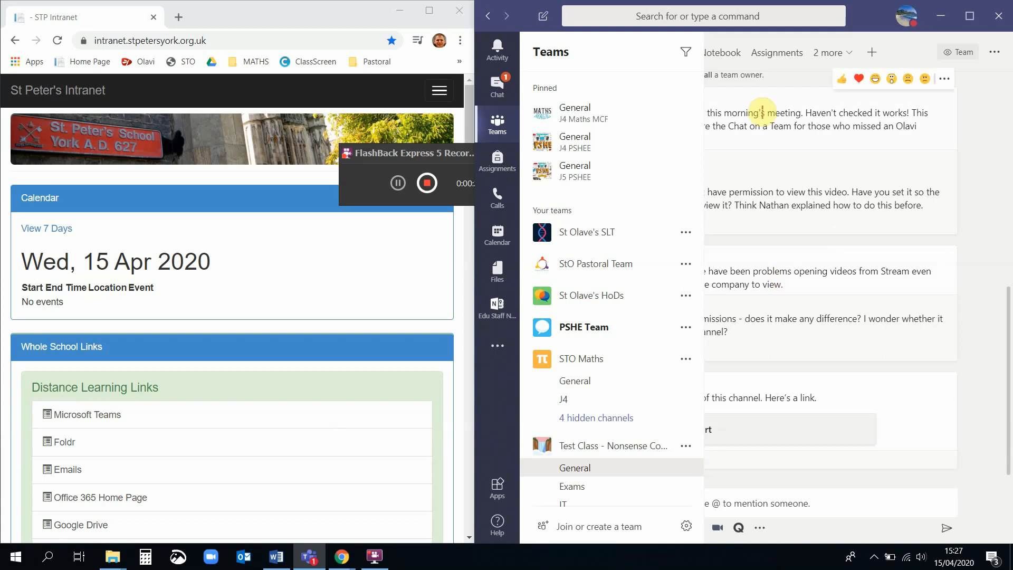
{"action": "left_click", "coordinate": [767, 86]}
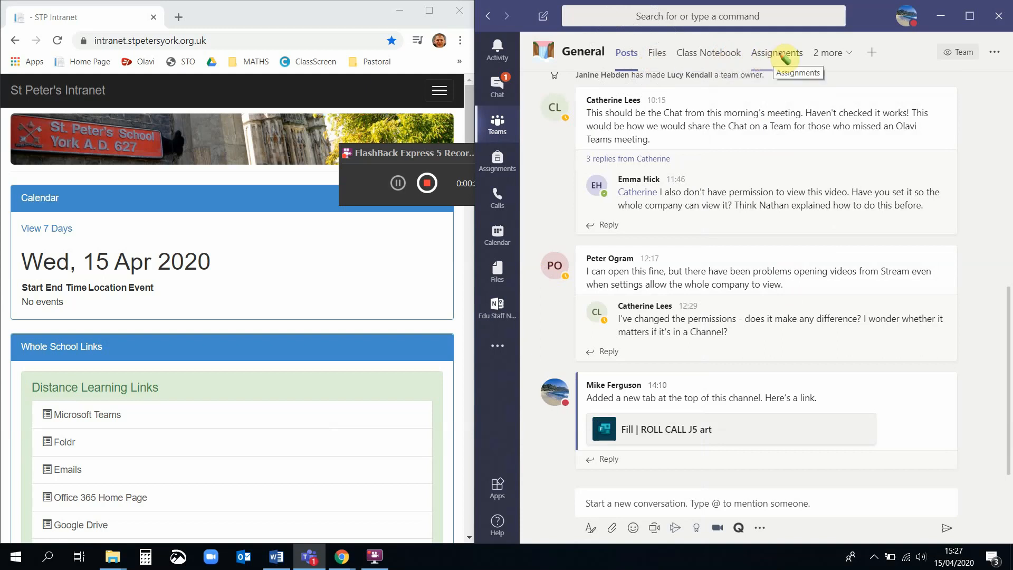
{"action": "left_click", "coordinate": [849, 54]}
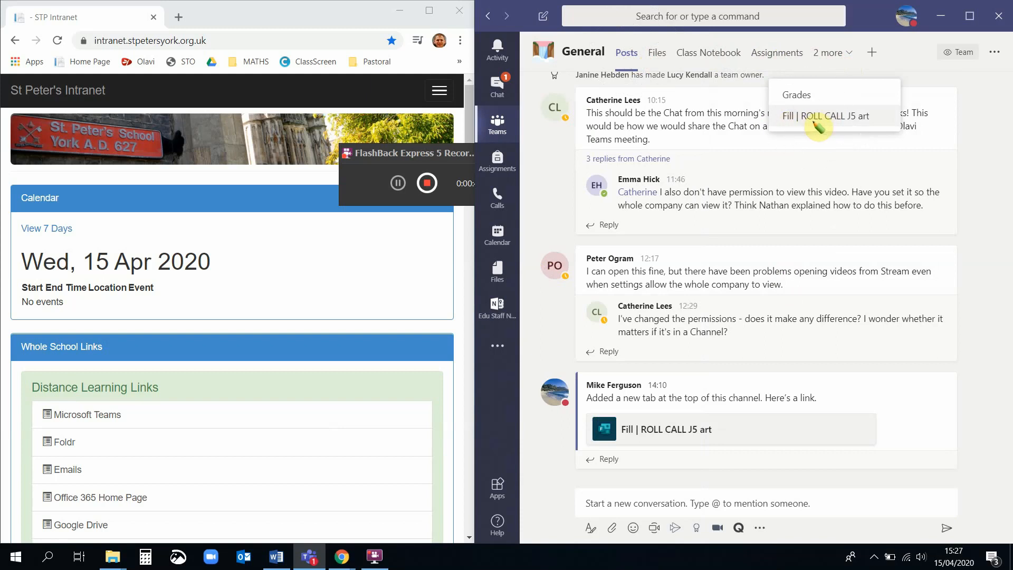
{"action": "left_click", "coordinate": [817, 116]}
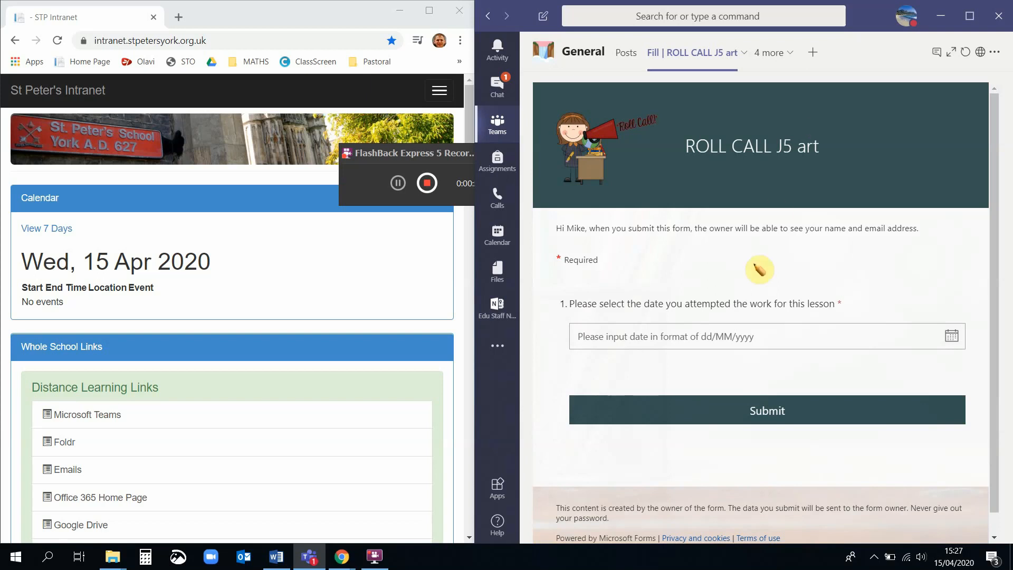
- Set the lesson date to 15/04/2020 in the ROLL CALL J5 art form and submit the response
{"action": "left_click", "coordinate": [640, 338]}
{"action": "left_click", "coordinate": [640, 338]}
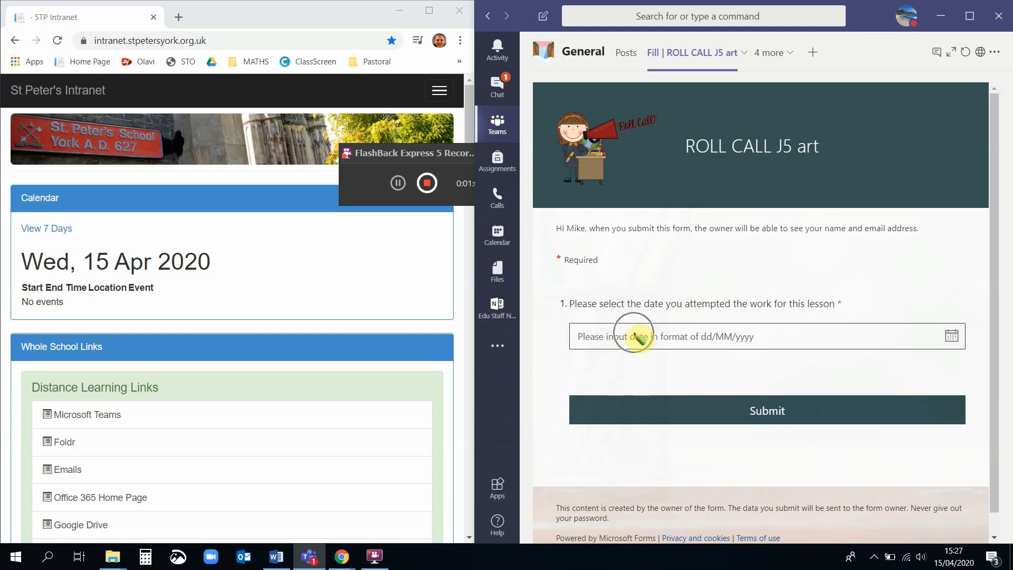
{"action": "left_click", "coordinate": [638, 336]}
{"action": "left_click", "coordinate": [639, 337]}
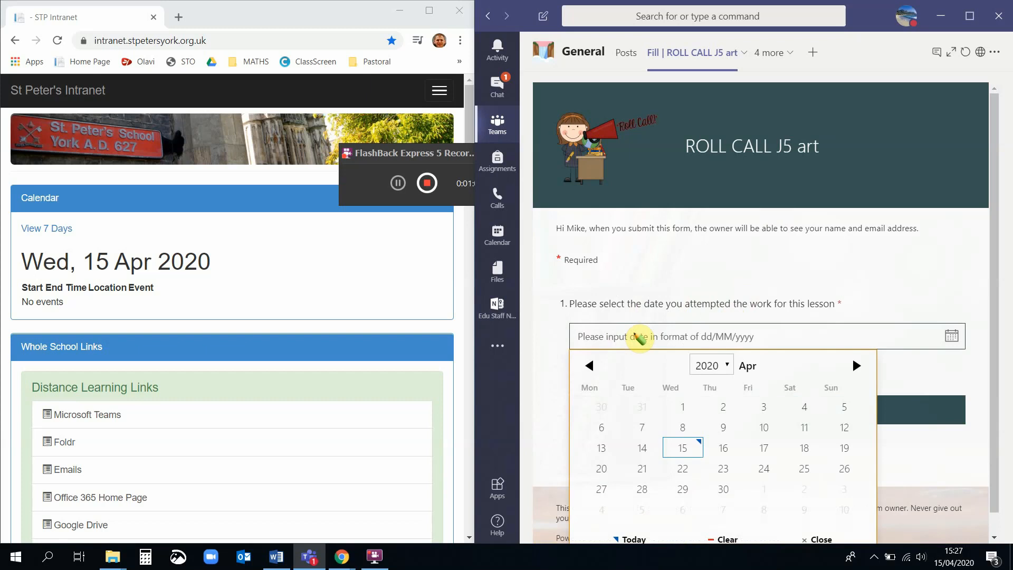
{"action": "left_click", "coordinate": [679, 448]}
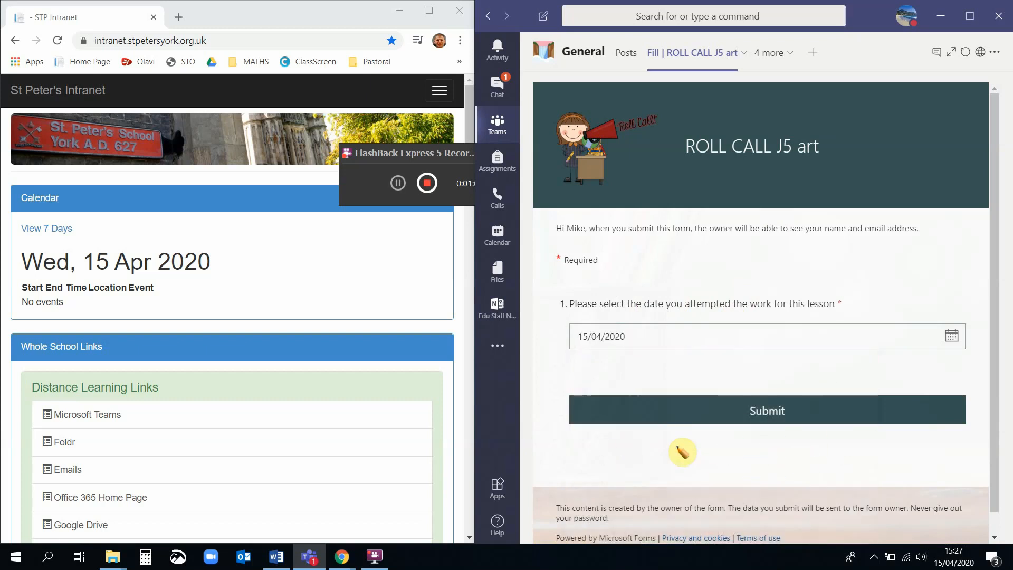
{"action": "left_click", "coordinate": [766, 421]}
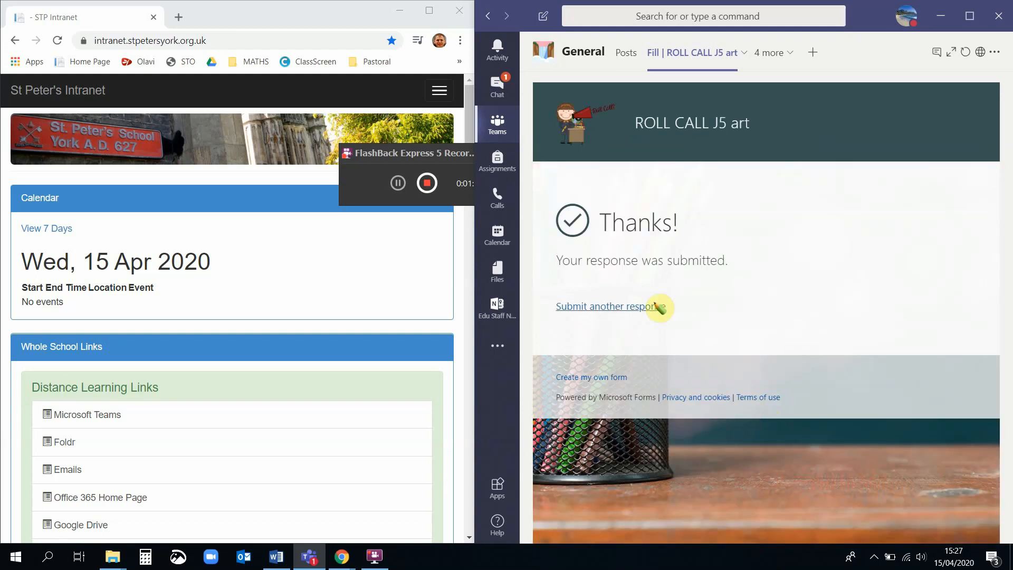
- Look through the General channel's Posts and the welcome page of its Class Notebook
{"action": "left_click", "coordinate": [632, 54]}
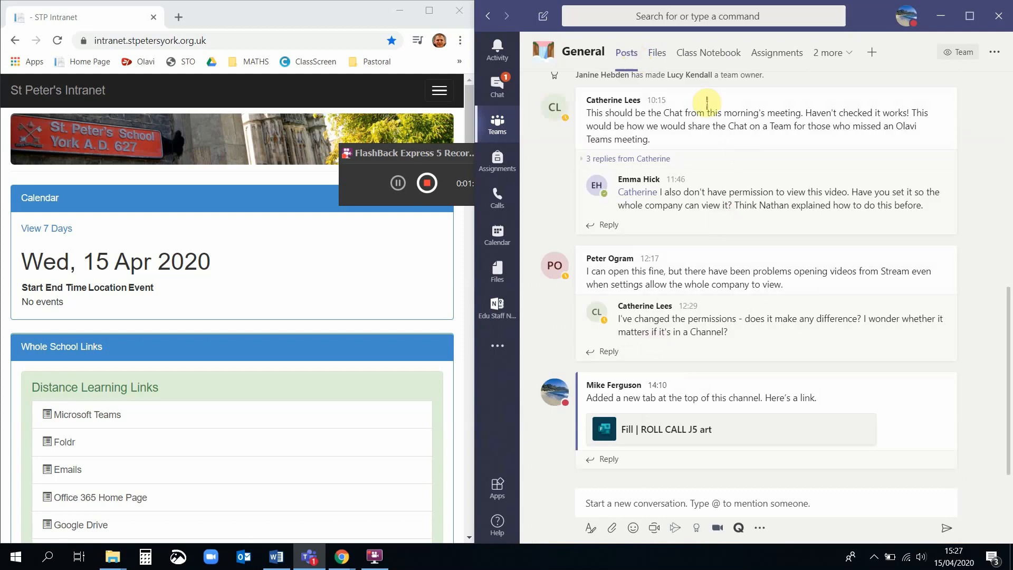
{"action": "left_click", "coordinate": [709, 65]}
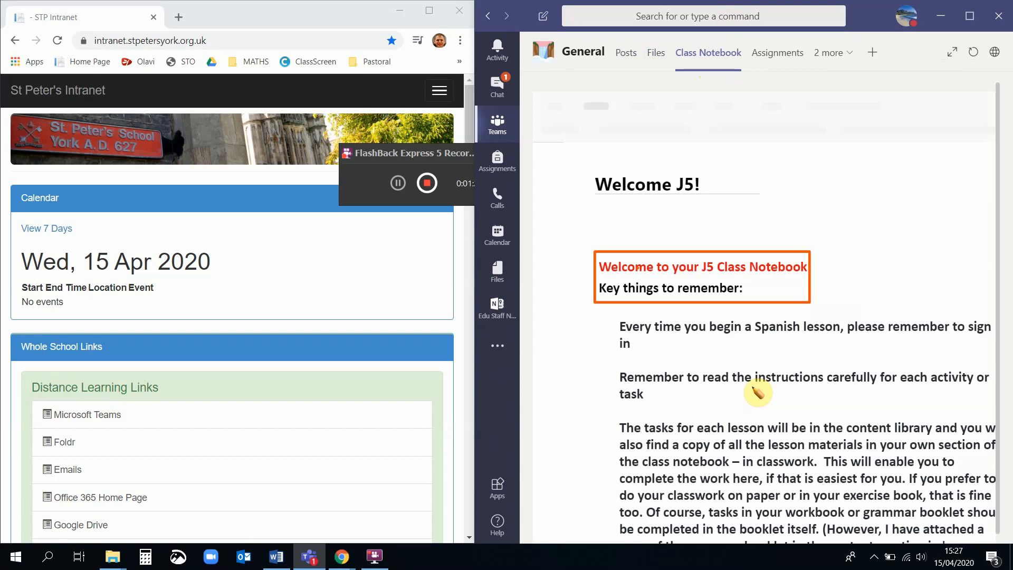
{"action": "scroll", "coordinate": [757, 391], "scroll_direction": "down", "scroll_amount": 3}
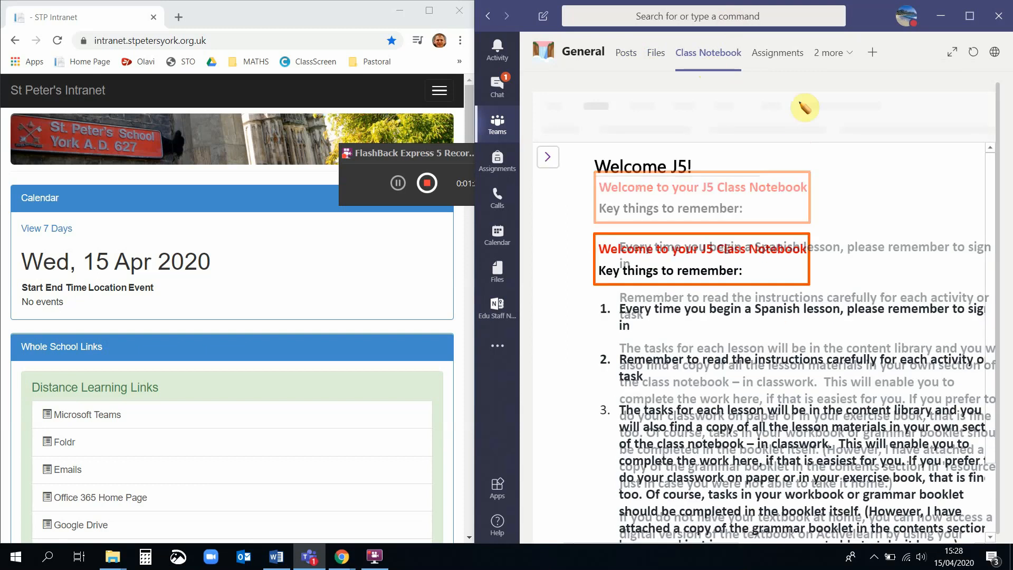
- Reopen the ROLL CALL J5 art form and submit another response dated 16/04/2020
{"action": "left_click", "coordinate": [833, 55]}
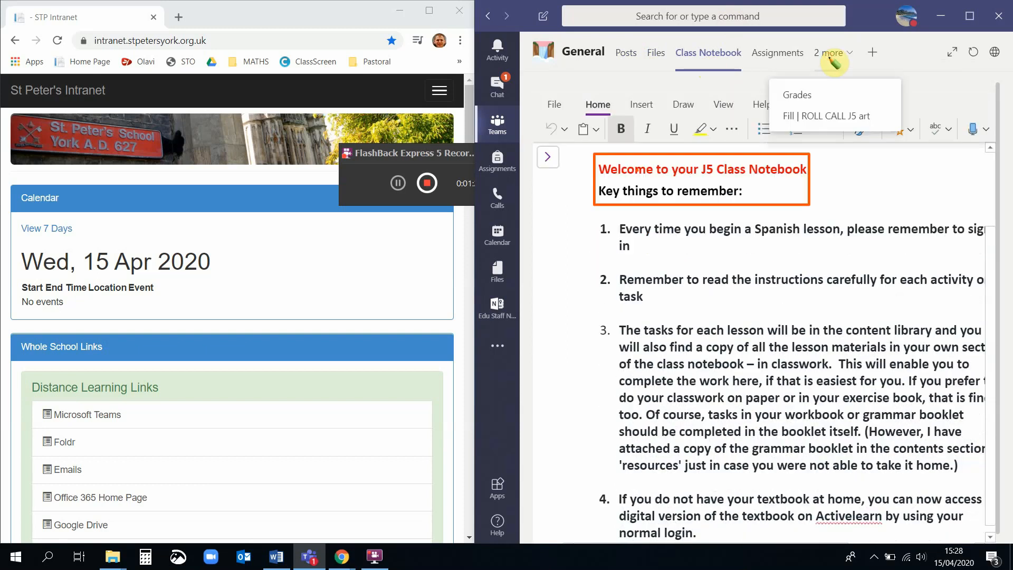
{"action": "left_click", "coordinate": [832, 117]}
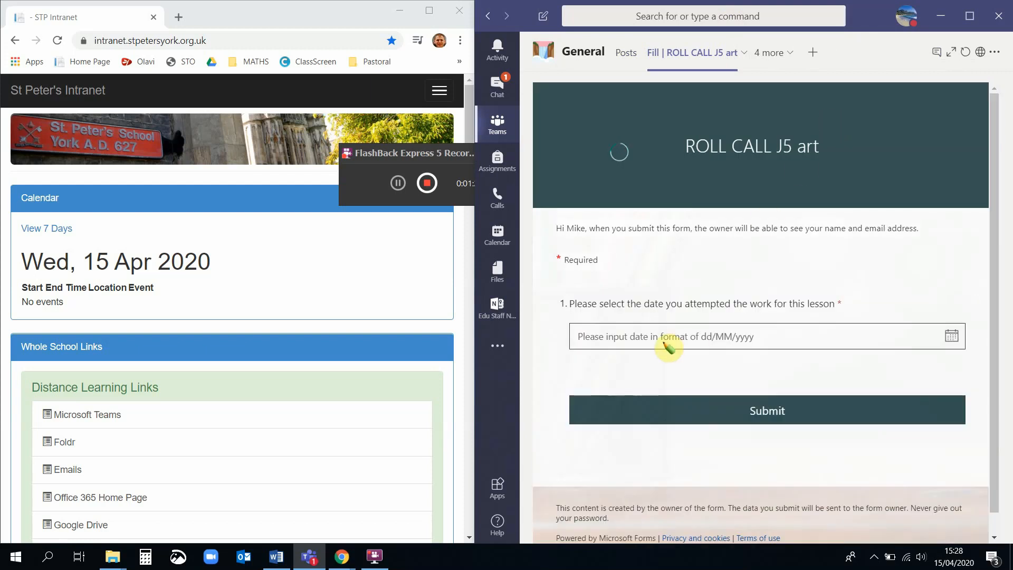
{"action": "left_click", "coordinate": [664, 342]}
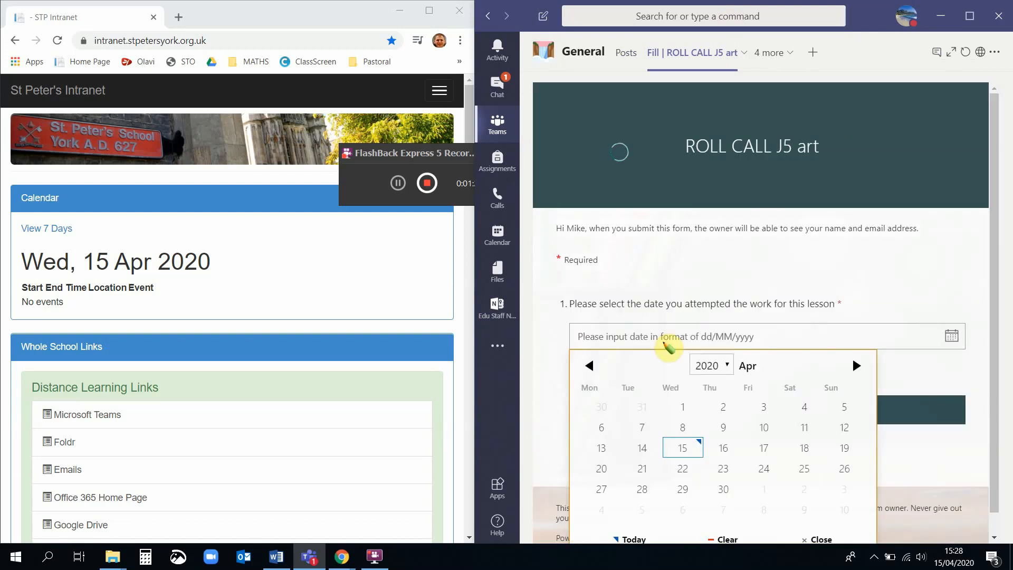
{"action": "left_click", "coordinate": [720, 449]}
{"action": "left_click", "coordinate": [732, 419]}
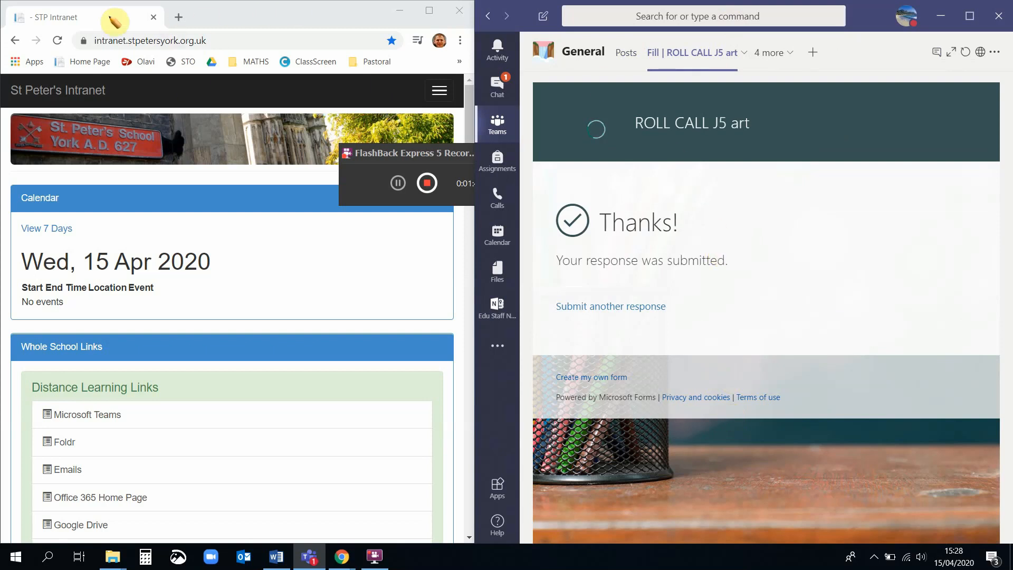
- Switch to Chrome, search for "forms" and open Microsoft Forms - Office 365 from the results
{"action": "left_click", "coordinate": [159, 41]}
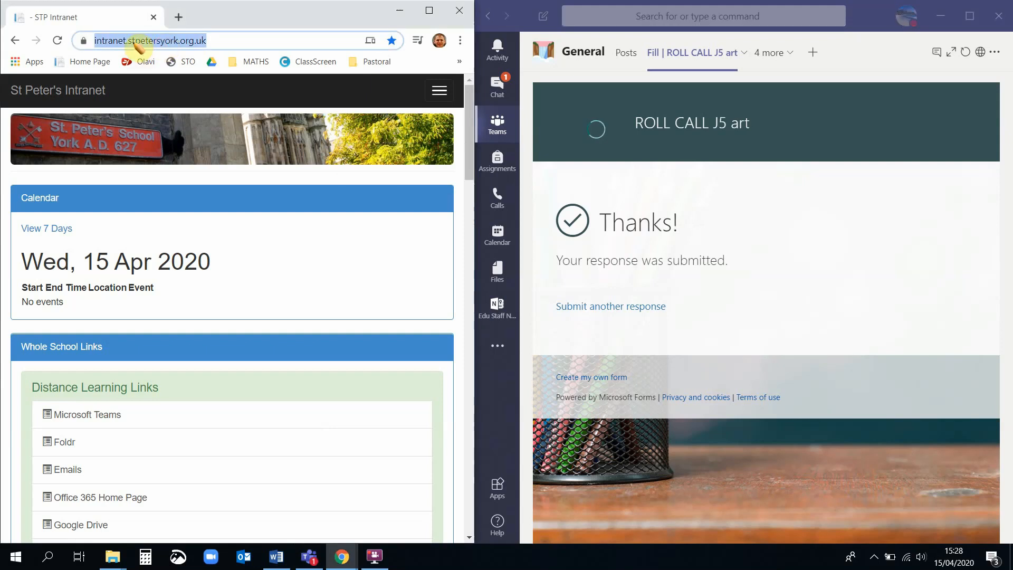
{"action": "type", "text": "forms.office.com"}
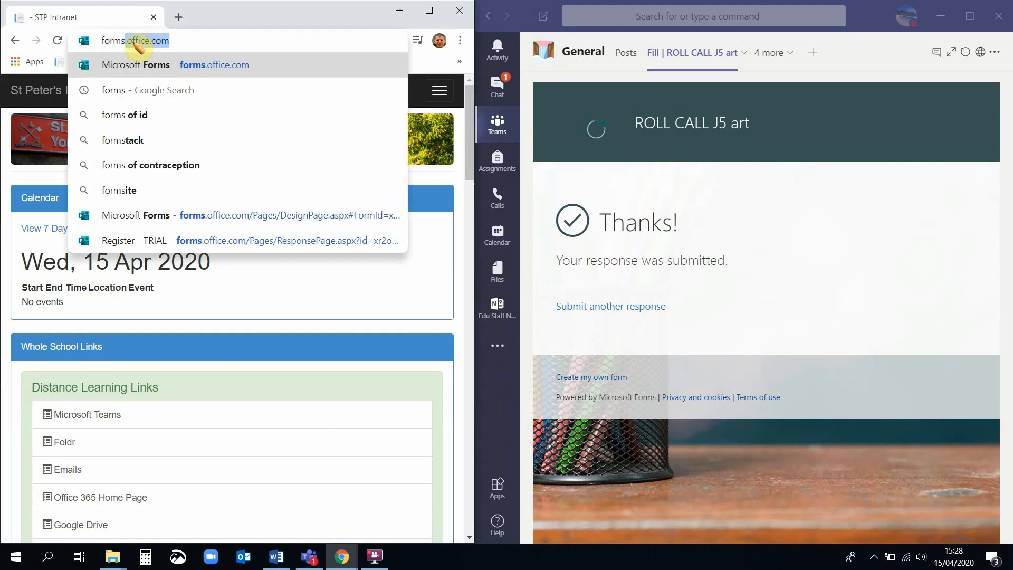
{"action": "left_click", "coordinate": [137, 94]}
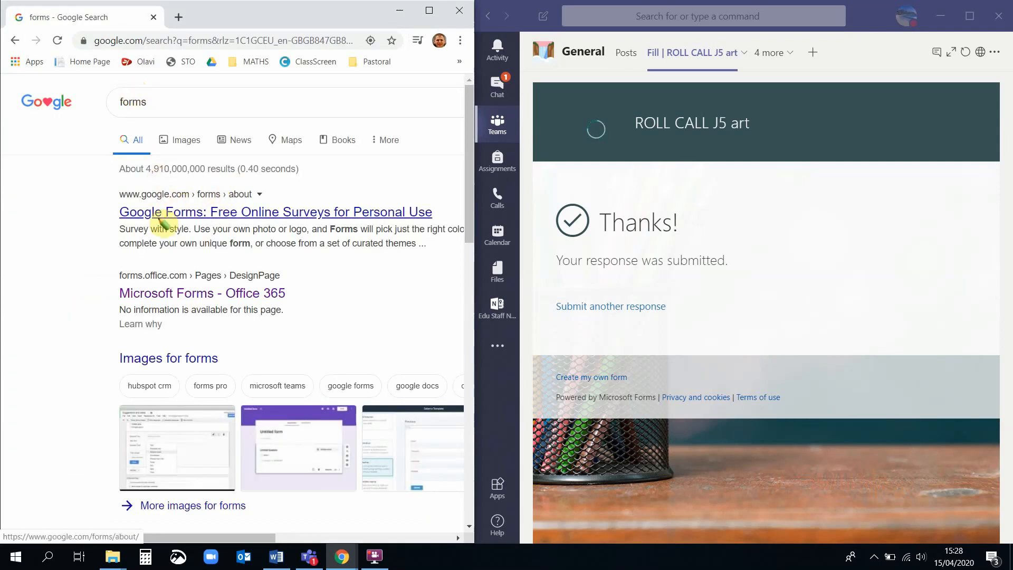
{"action": "left_click", "coordinate": [168, 294]}
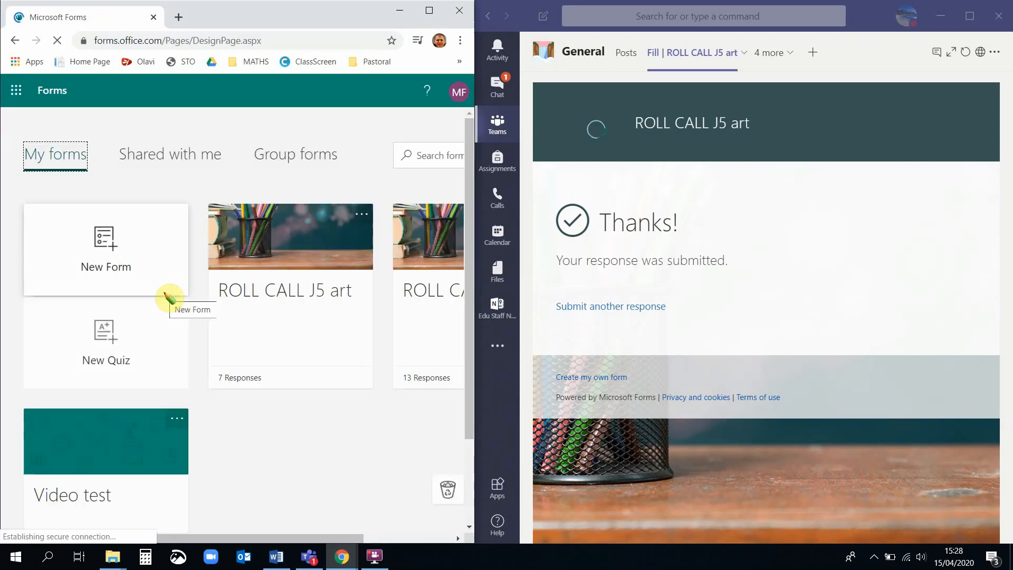
- Browse the forms under My forms and open the ROLL CALL J5 art form
{"action": "scroll", "coordinate": [265, 361], "scroll_direction": "right", "scroll_amount": 2}
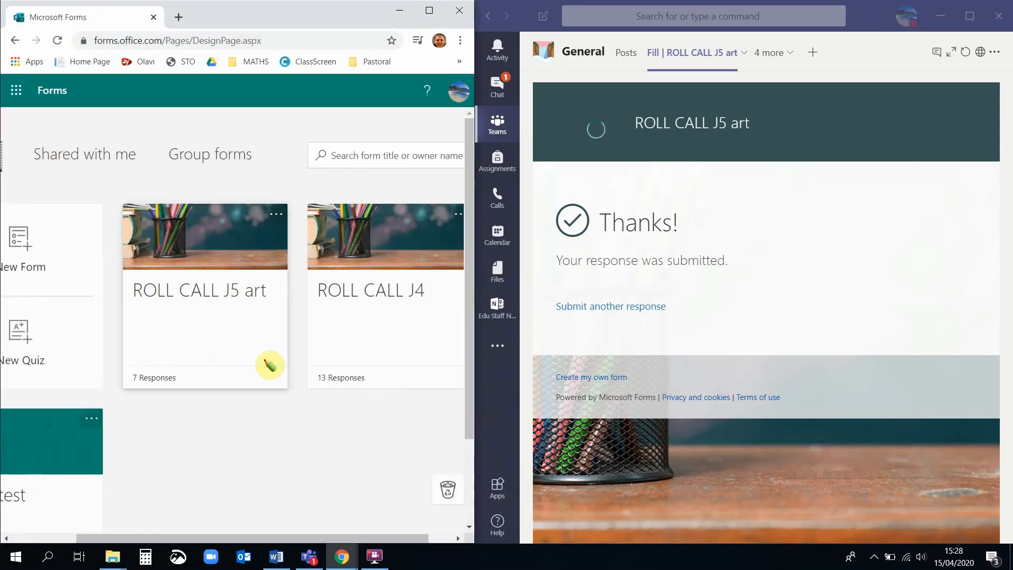
{"action": "scroll", "coordinate": [270, 364], "scroll_direction": "right", "scroll_amount": 1}
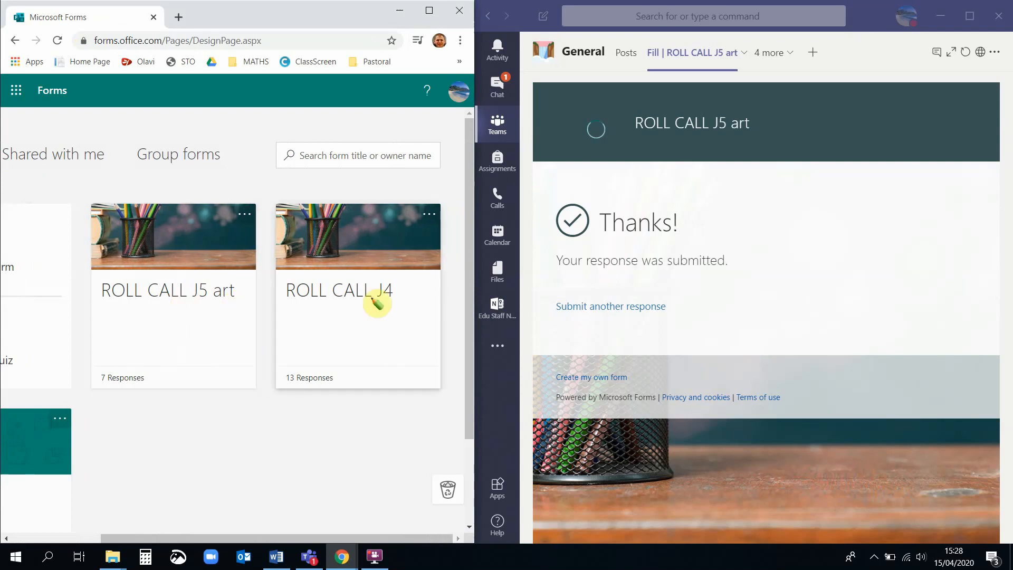
{"action": "scroll", "coordinate": [378, 304], "scroll_direction": "left", "scroll_amount": 3}
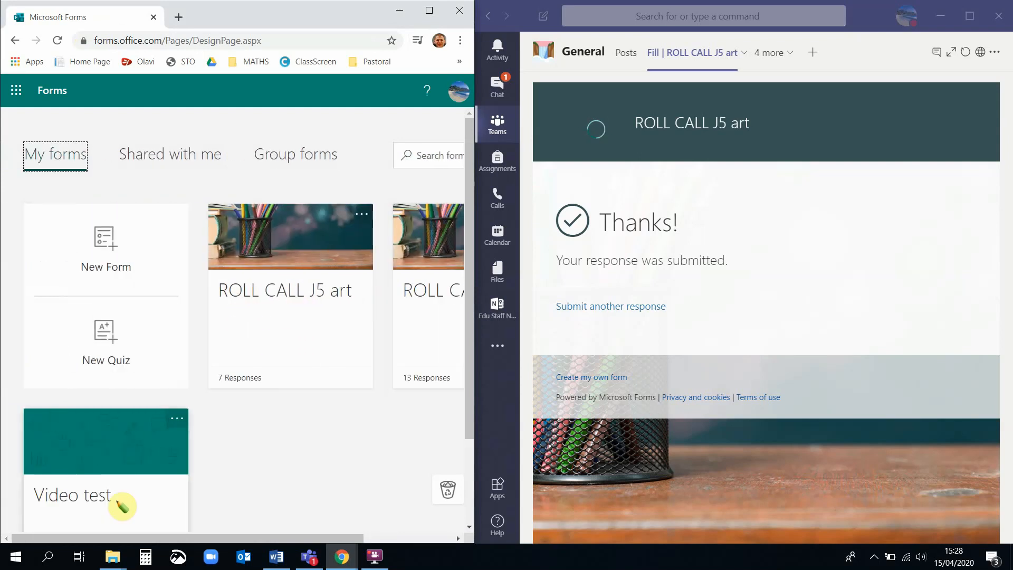
{"action": "scroll", "coordinate": [284, 343], "scroll_direction": "right", "scroll_amount": 3}
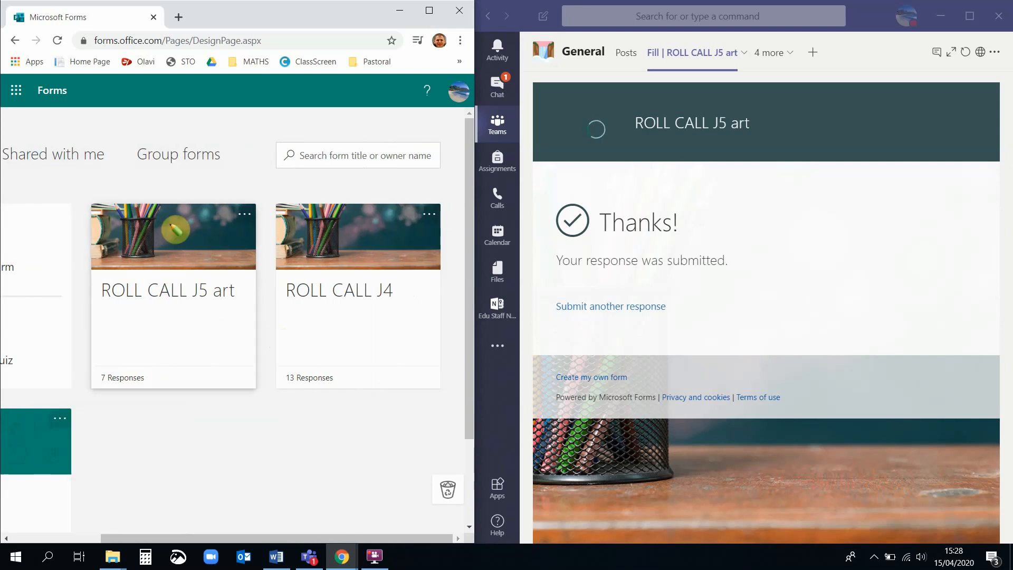
{"action": "left_click", "coordinate": [182, 262]}
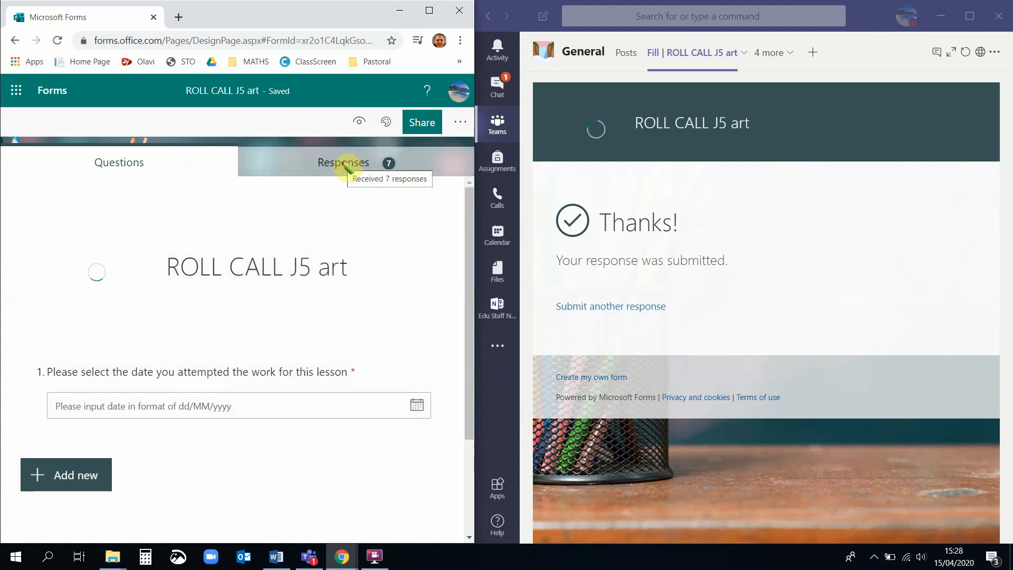
- Review the form's responses, including the individual details for the lesson date question, and close the details
{"action": "left_click", "coordinate": [344, 163]}
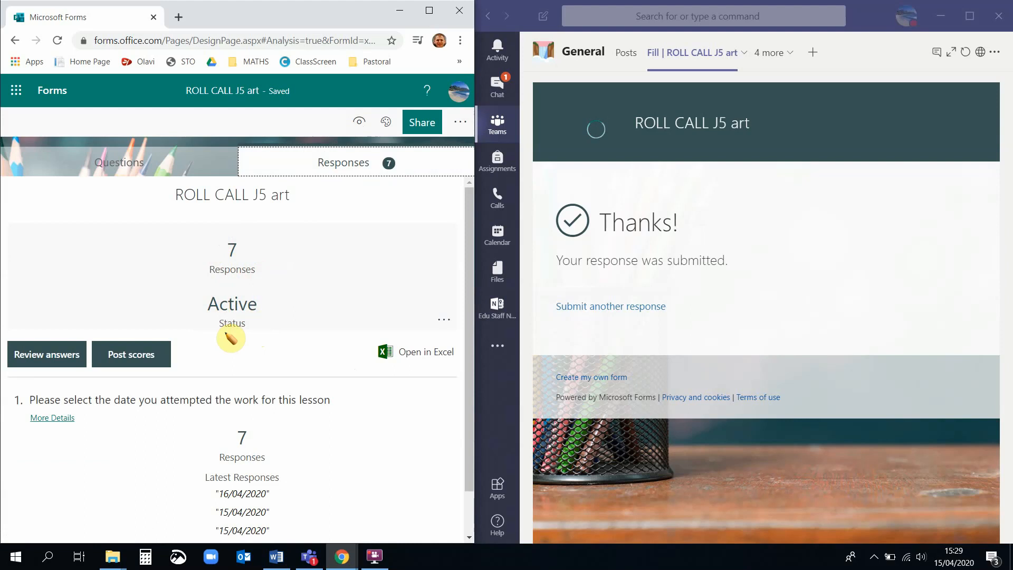
{"action": "scroll", "coordinate": [231, 338], "scroll_direction": "down", "scroll_amount": 1}
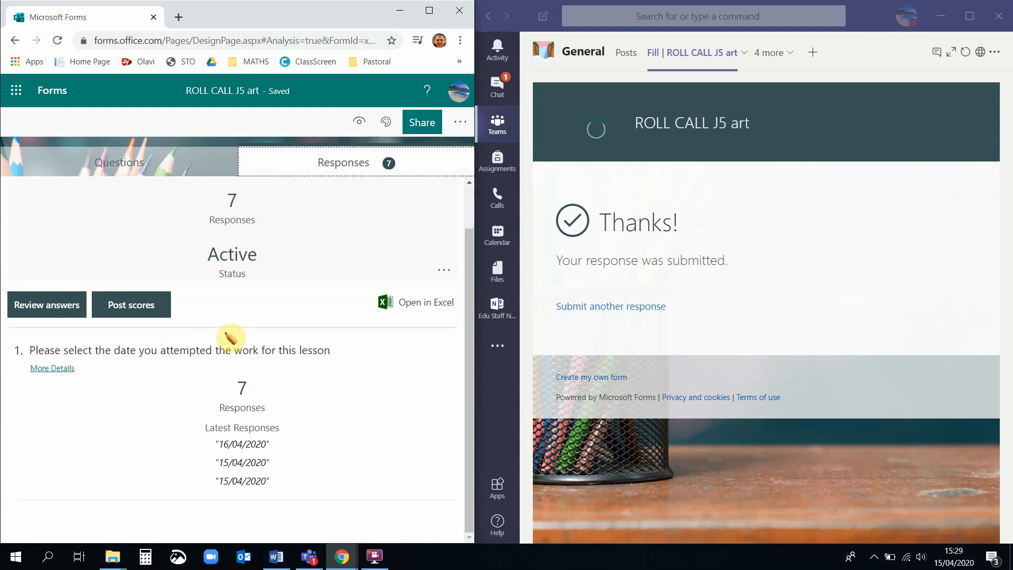
{"action": "left_click", "coordinate": [46, 369]}
{"action": "left_click", "coordinate": [46, 370]}
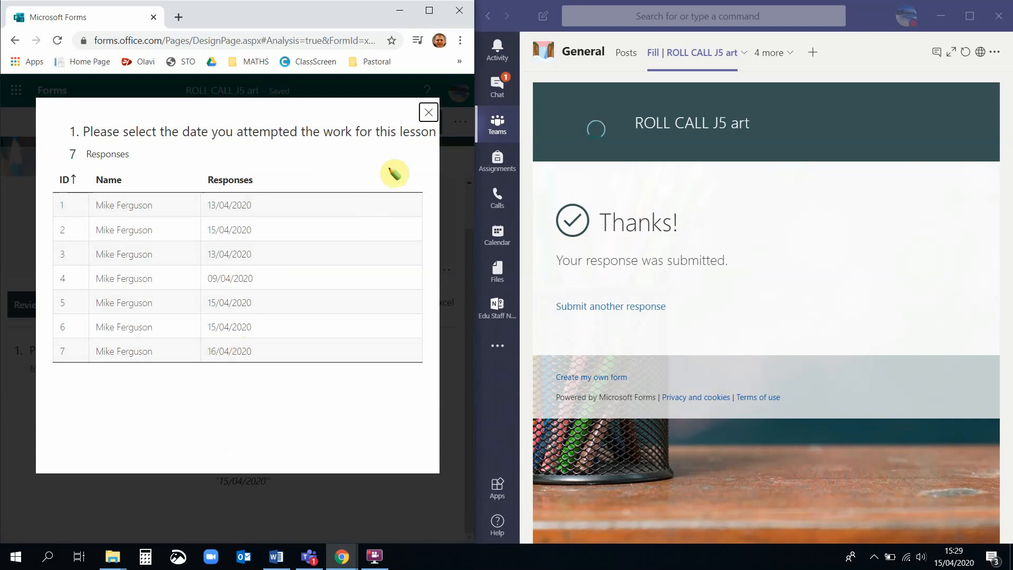
{"action": "left_click", "coordinate": [428, 114]}
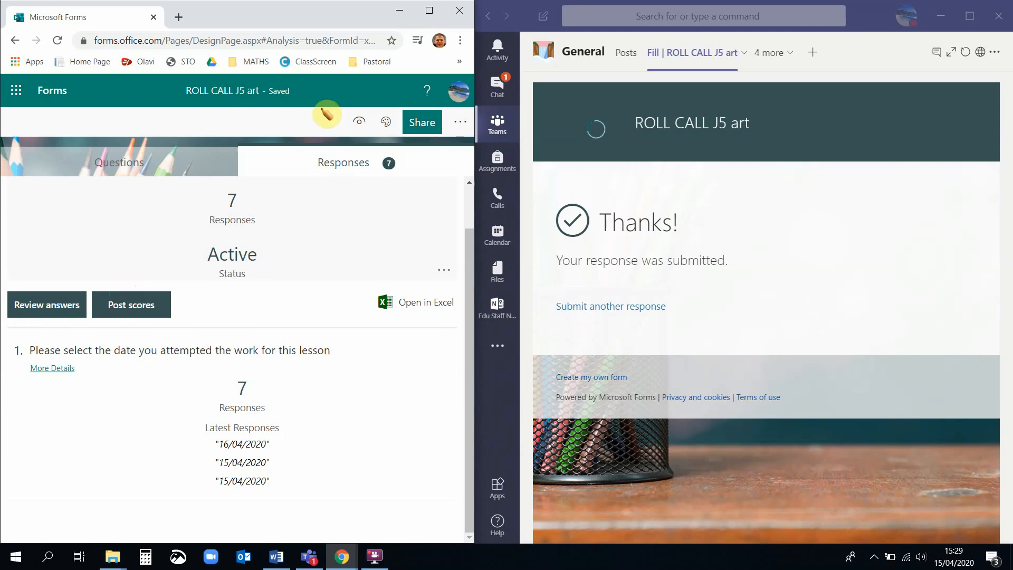
- Copy the form's template duplication link and send it to the "Teams and Olavi tutorials" chat in Microsoft Teams
{"action": "left_click", "coordinate": [423, 124]}
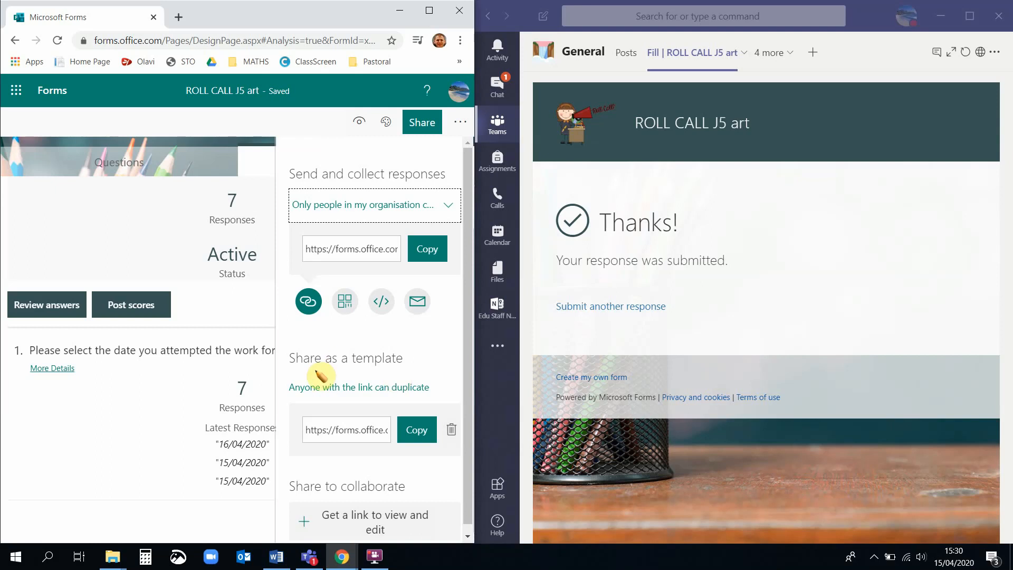
{"action": "left_click", "coordinate": [417, 430]}
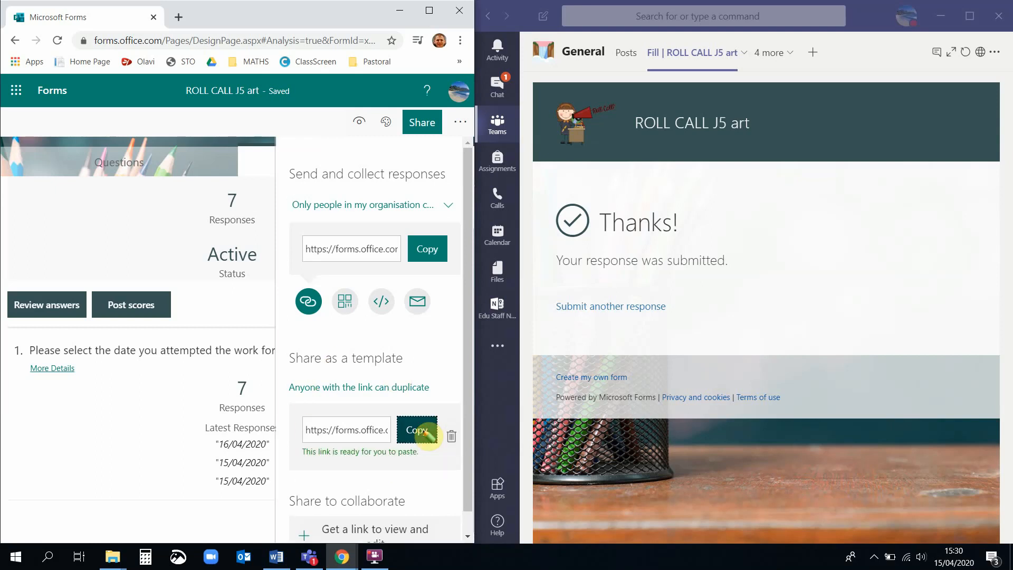
{"action": "left_click", "coordinate": [498, 123]}
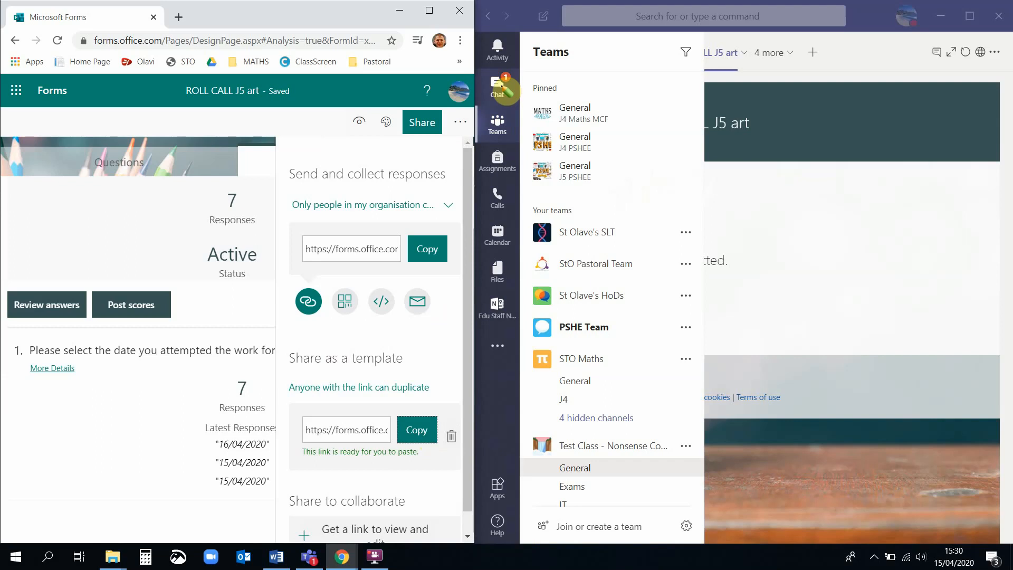
{"action": "left_click", "coordinate": [507, 91]}
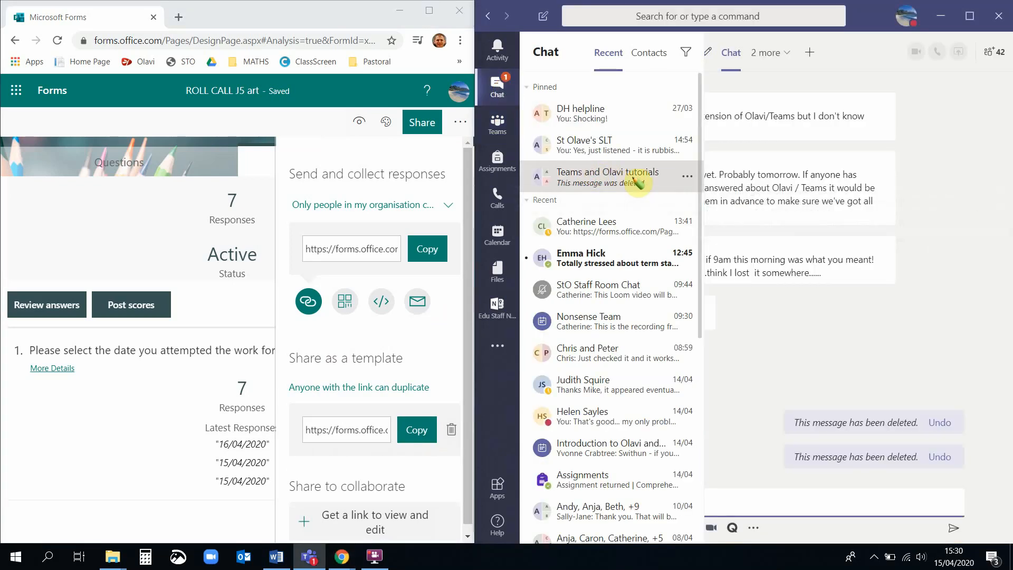
{"action": "left_click", "coordinate": [737, 501]}
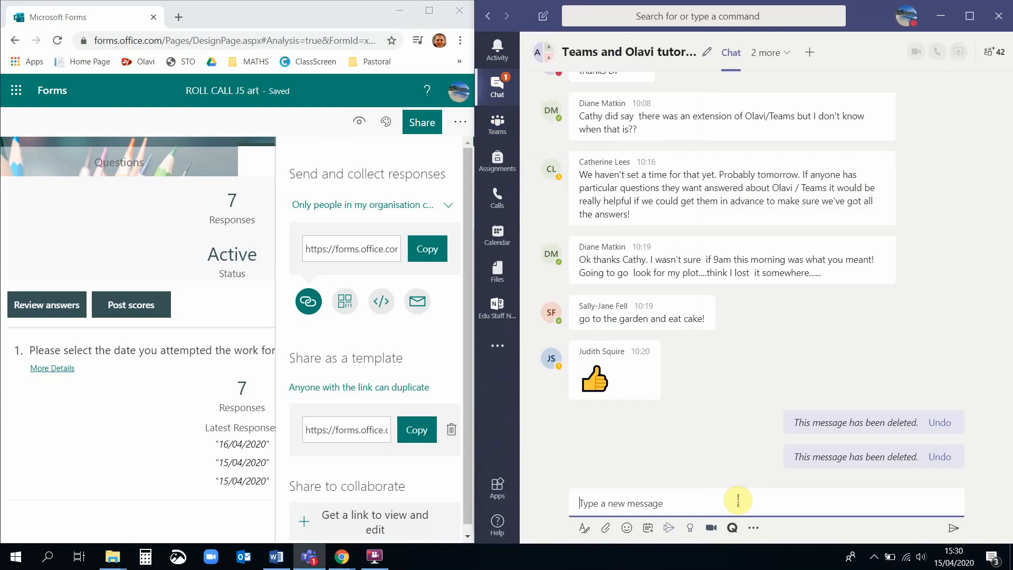
{"action": "key", "text": "ctrl+v"}
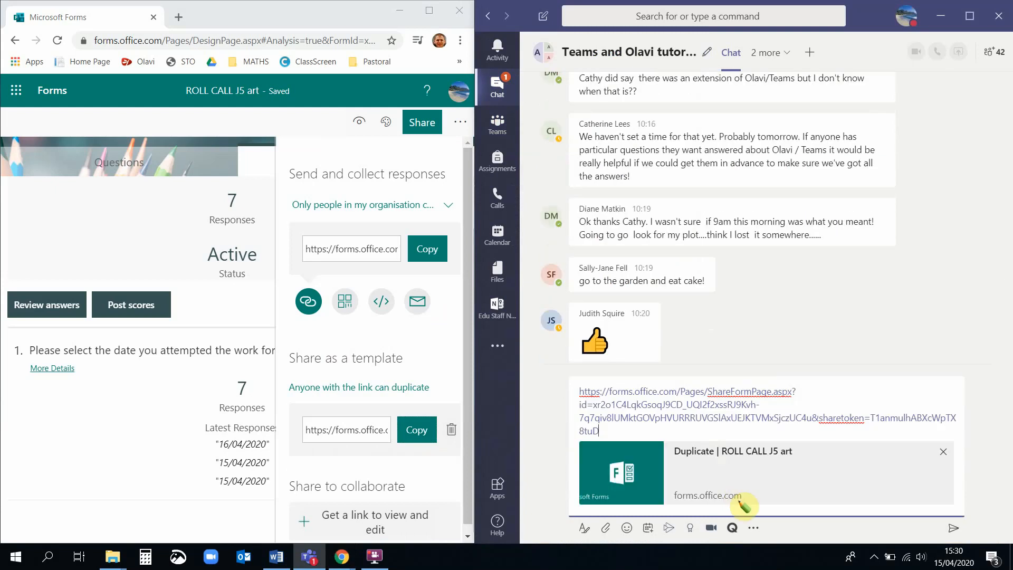
{"action": "key", "text": "Return"}
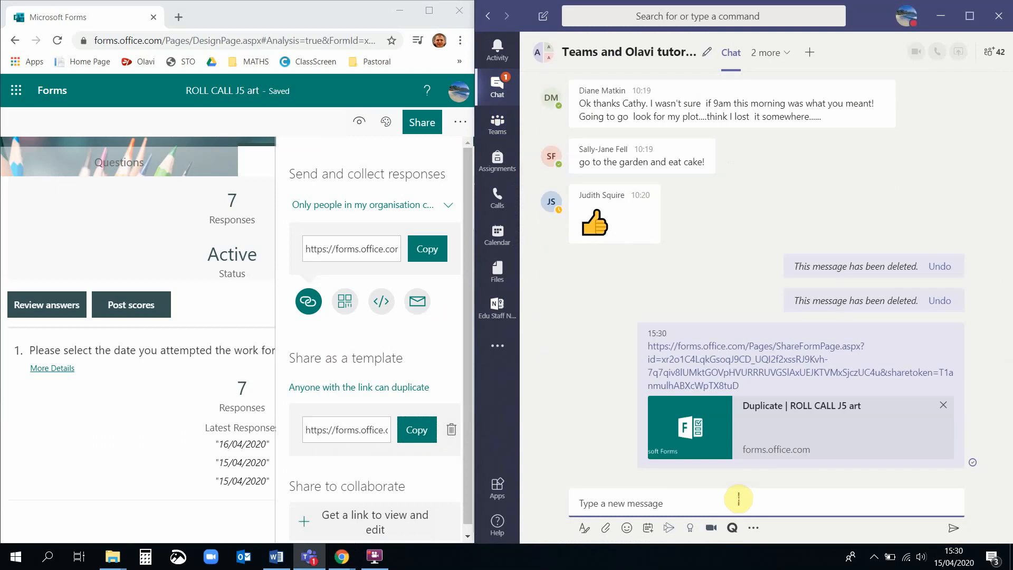
- Open the shared ROLL CALL J5 art template link from the Teams chat and duplicate the form
{"action": "mouse_move", "coordinate": [719, 373]}
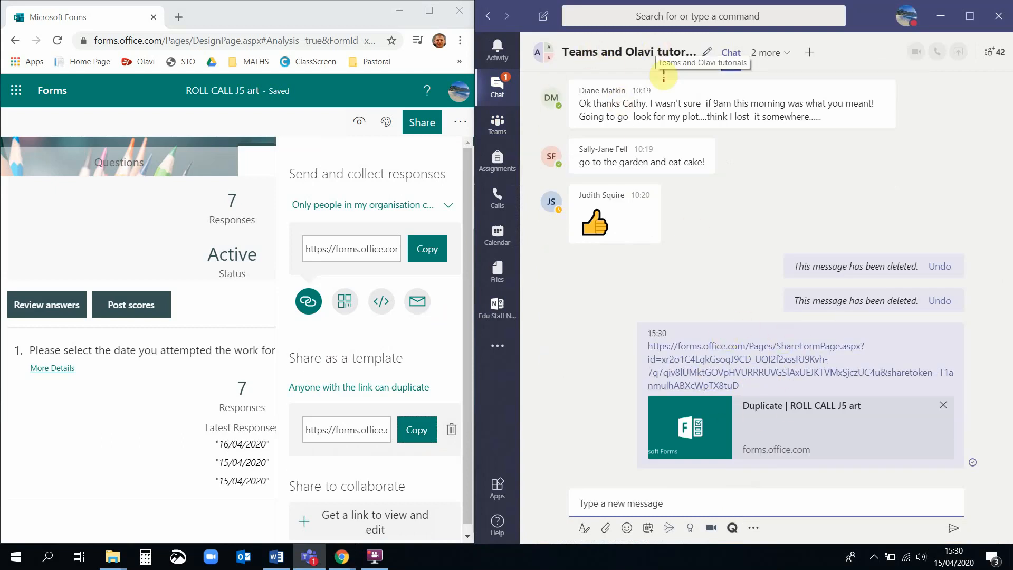
{"action": "left_click", "coordinate": [689, 352]}
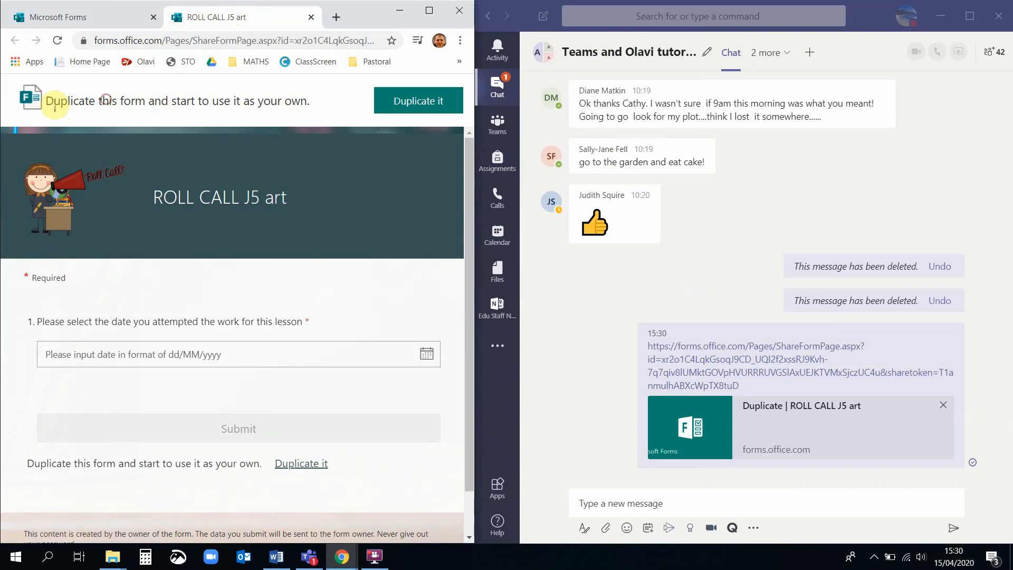
{"action": "left_click_drag", "start_coordinate": [53, 100], "coordinate": [304, 95]}
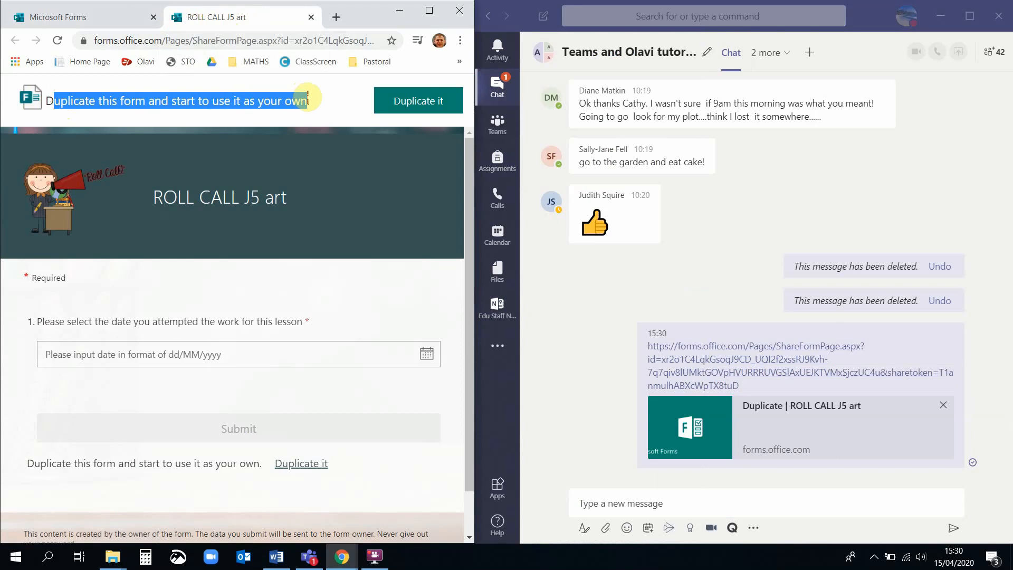
{"action": "left_click", "coordinate": [429, 107]}
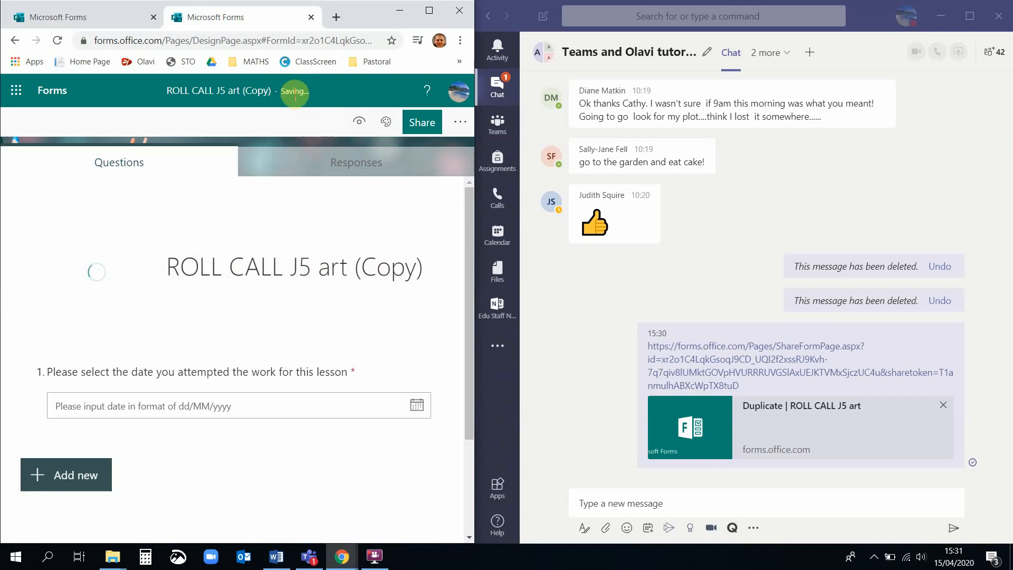
- Change the duplicated form's title to ROLL CALL J1X
{"action": "left_click", "coordinate": [251, 274]}
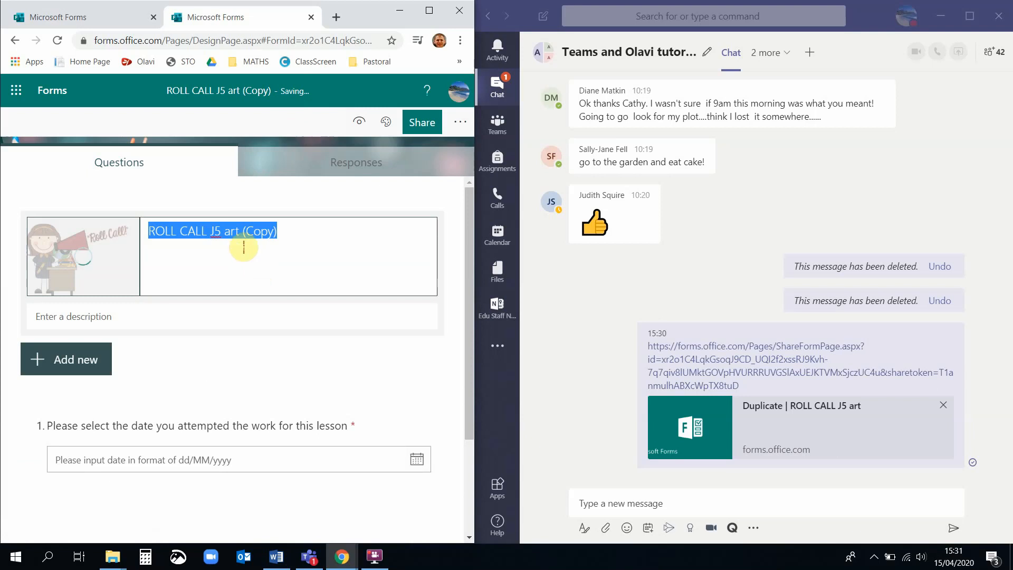
{"action": "left_click", "coordinate": [227, 231]}
{"action": "left_click", "coordinate": [214, 233]}
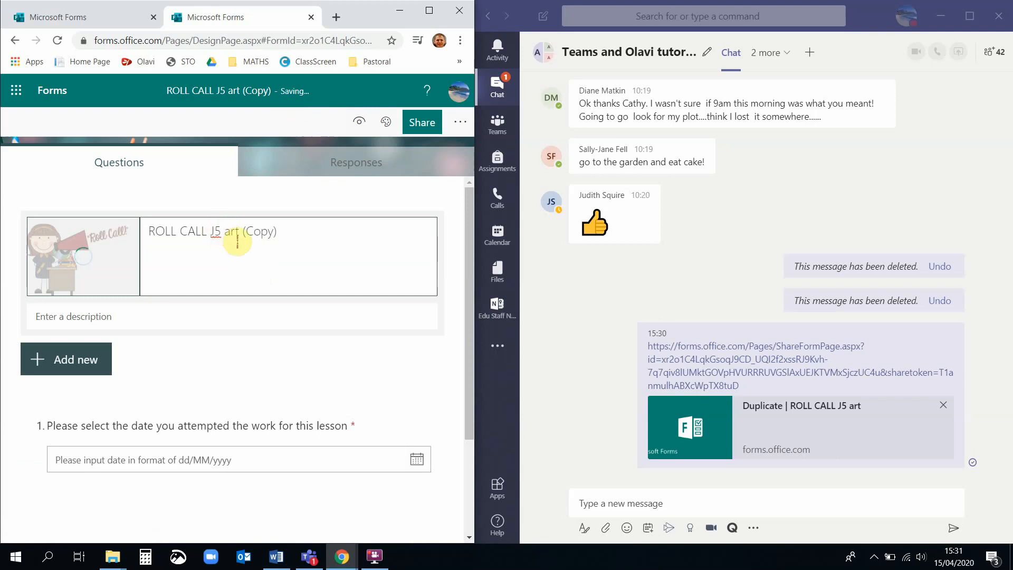
{"action": "key", "text": "shift+End"}
{"action": "type", "text": "1"}
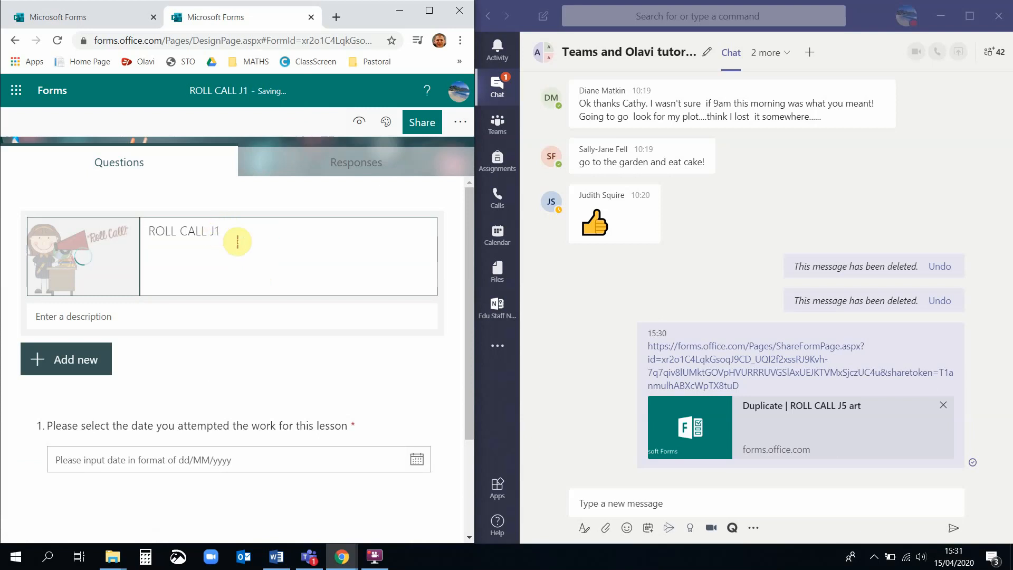
{"action": "type", "text": "X"}
{"action": "left_click", "coordinate": [244, 196]}
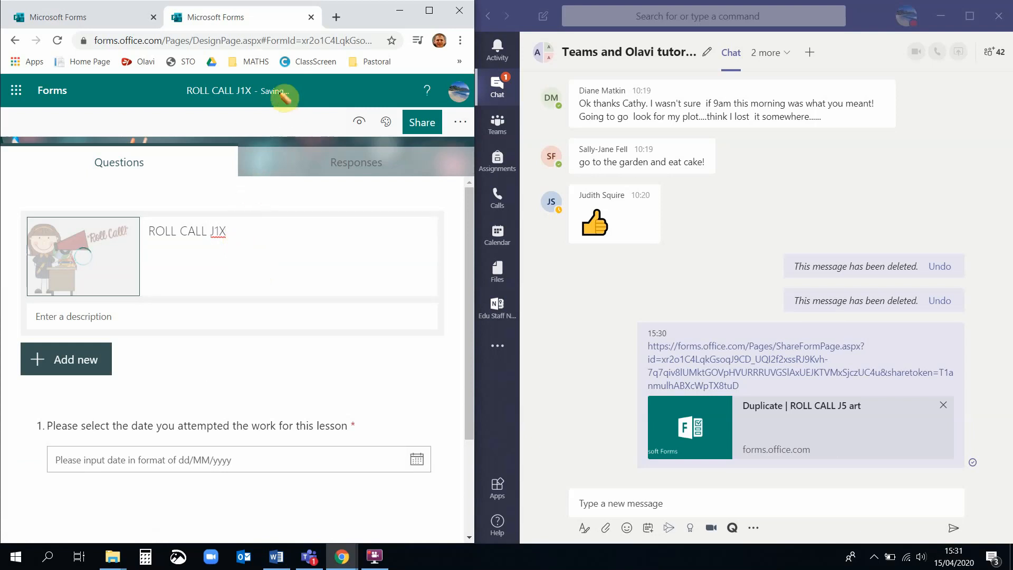
- Check the responses of the ROLL CALL J1X form, then return to My forms and refresh the list
{"action": "left_click", "coordinate": [307, 166]}
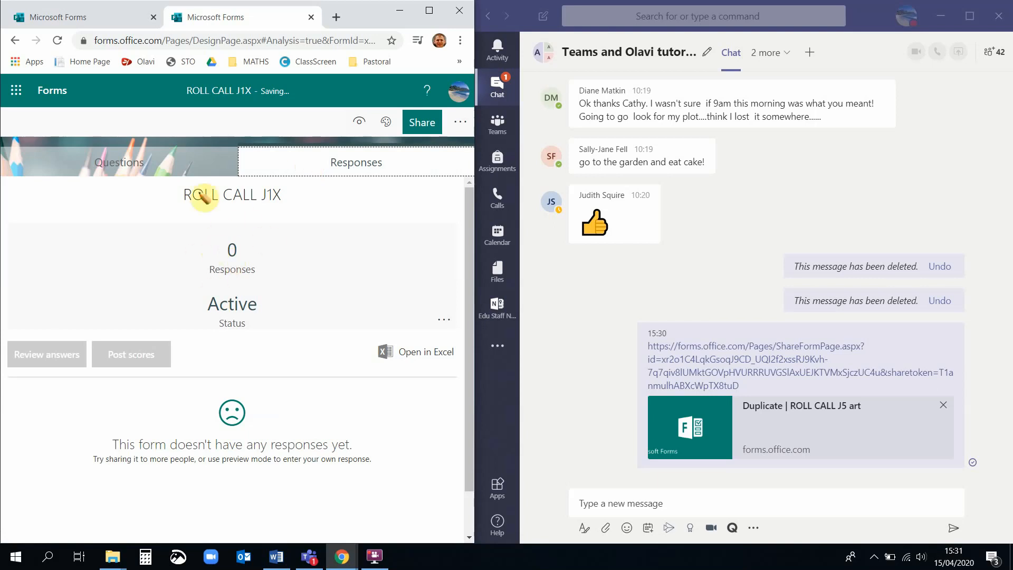
{"action": "left_click", "coordinate": [170, 163]}
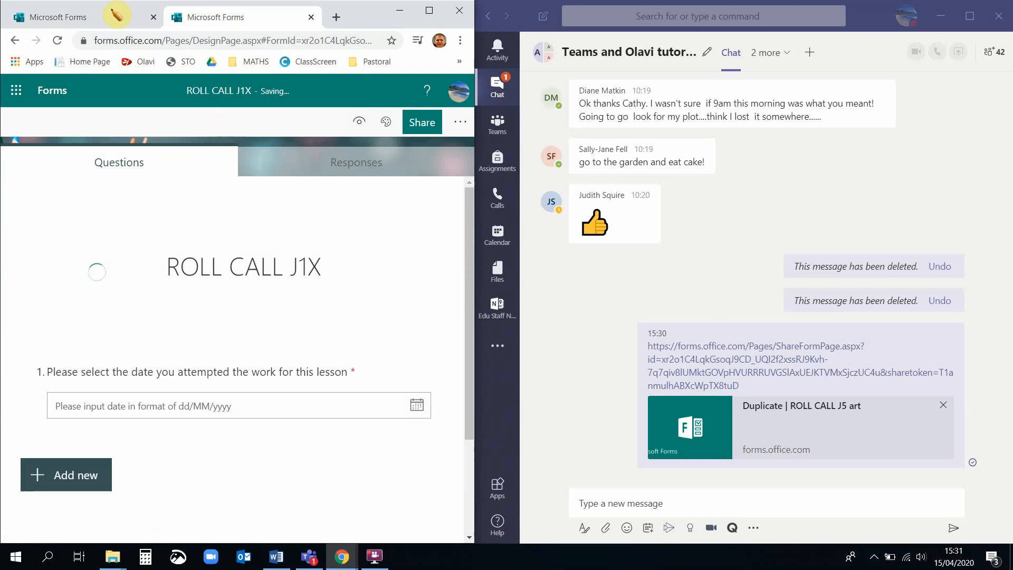
{"action": "left_click", "coordinate": [55, 97]}
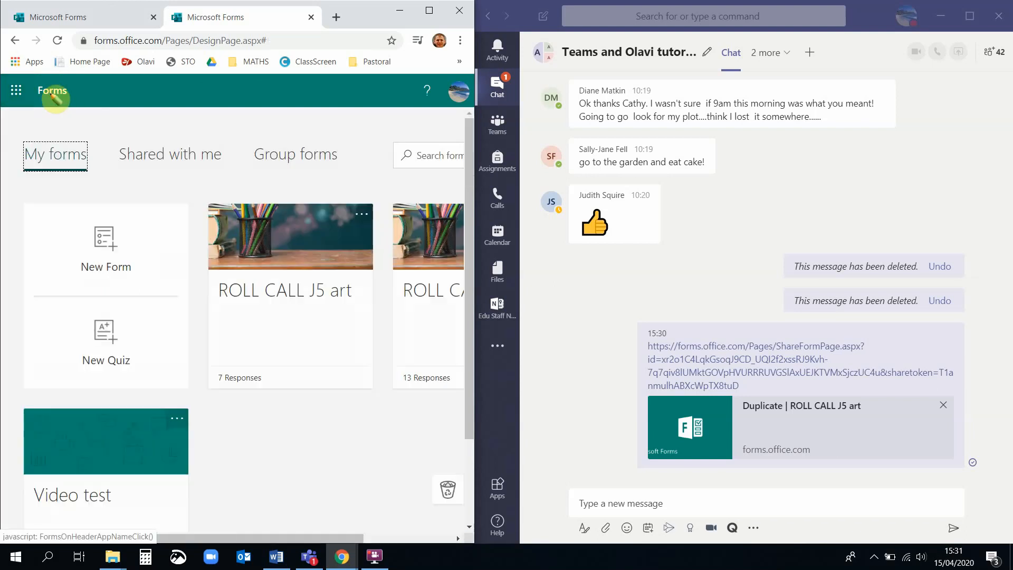
{"action": "left_click", "coordinate": [57, 40]}
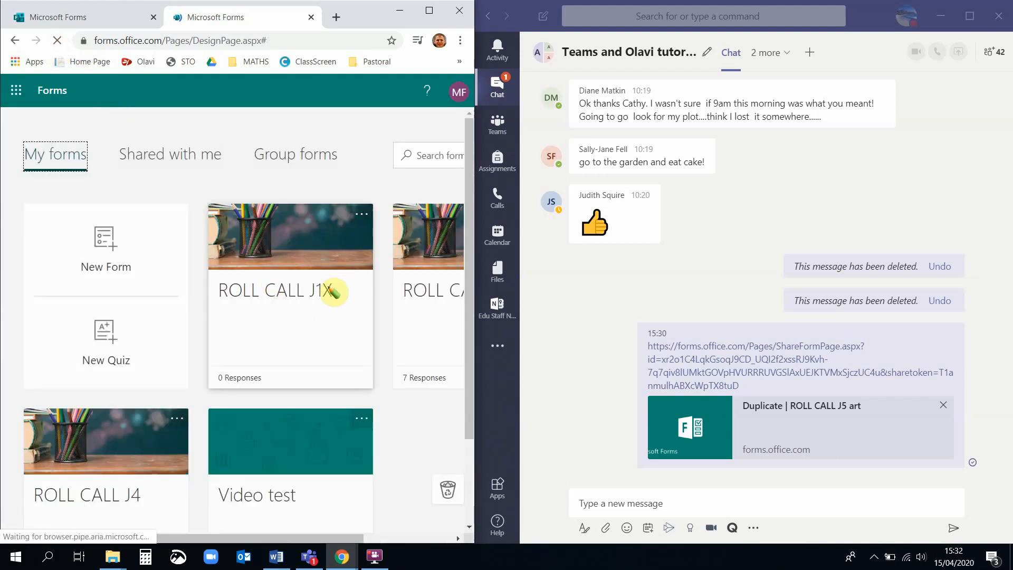
{"action": "scroll", "coordinate": [334, 291], "scroll_direction": "right", "scroll_amount": 3}
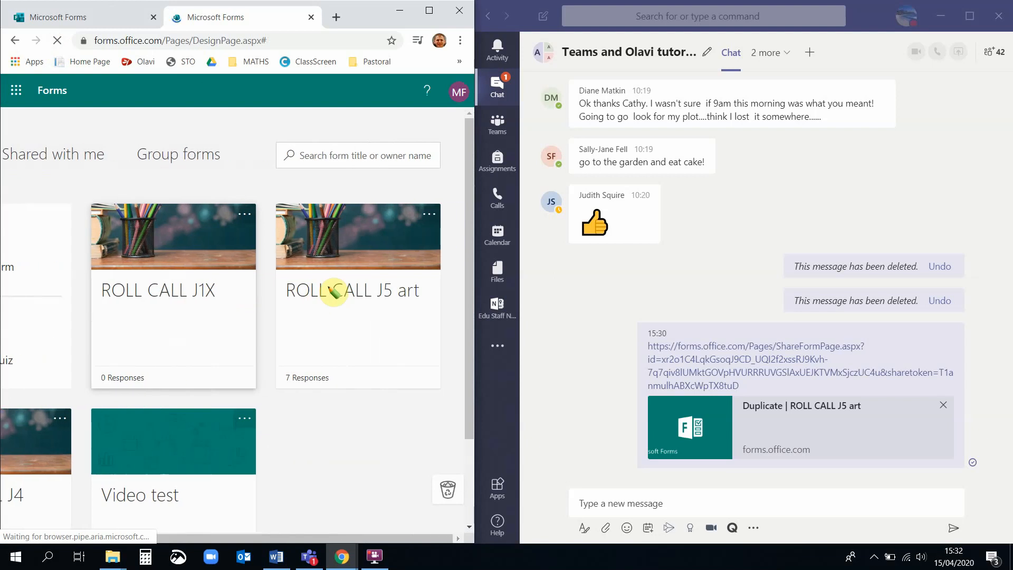
{"action": "scroll", "coordinate": [334, 290], "scroll_direction": "left", "scroll_amount": 3}
{"action": "scroll", "coordinate": [332, 290], "scroll_direction": "right", "scroll_amount": 1}
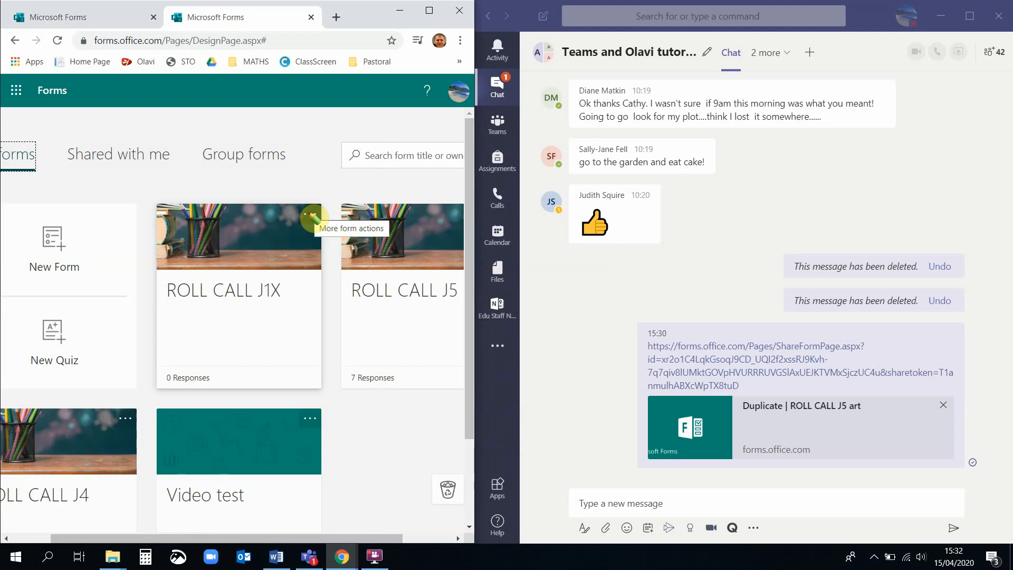
{"action": "left_click", "coordinate": [311, 216]}
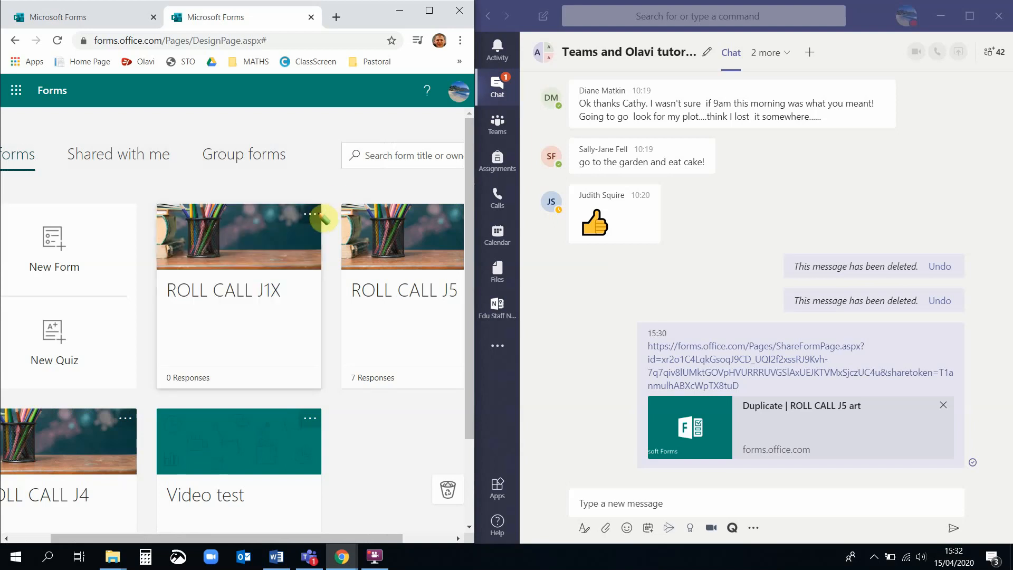
{"action": "key", "text": "ctrl"}
{"action": "key", "text": "ctrl"}
{"action": "key", "text": "ctrl"}
{"action": "key", "text": "ctrl"}
{"action": "key", "text": "ctrl"}
{"action": "key", "text": "ctrl"}
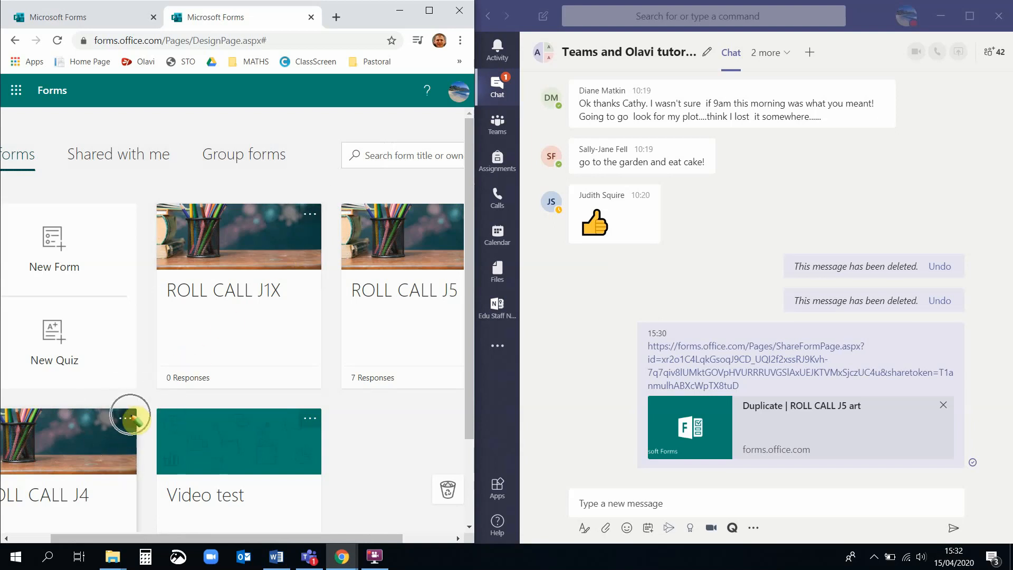
{"action": "key", "text": "ctrl"}
{"action": "key", "text": "ctrl"}
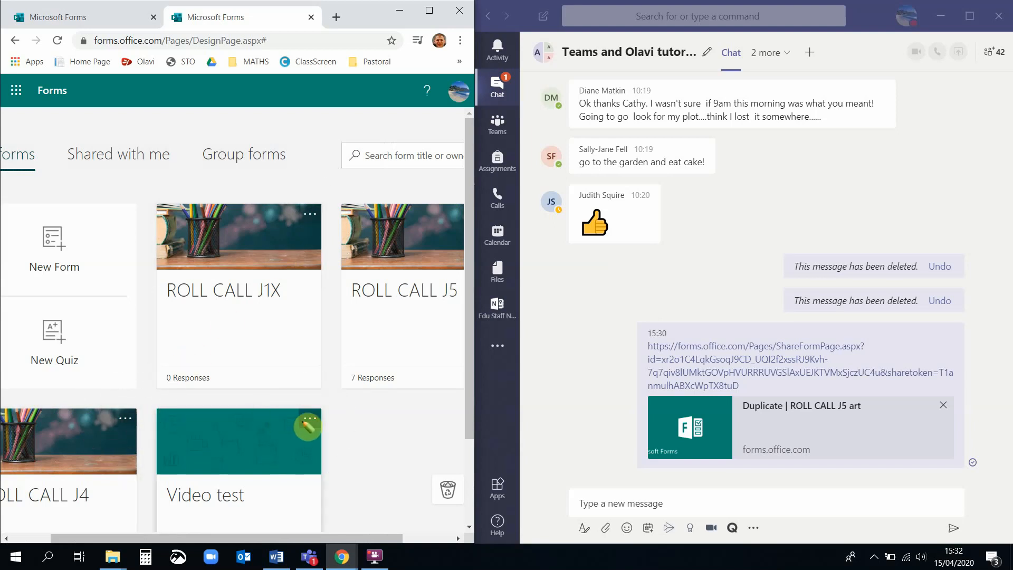
- Make a copy of the ROLL CALL J1X form, and copy that duplicate once more
{"action": "left_click", "coordinate": [312, 218]}
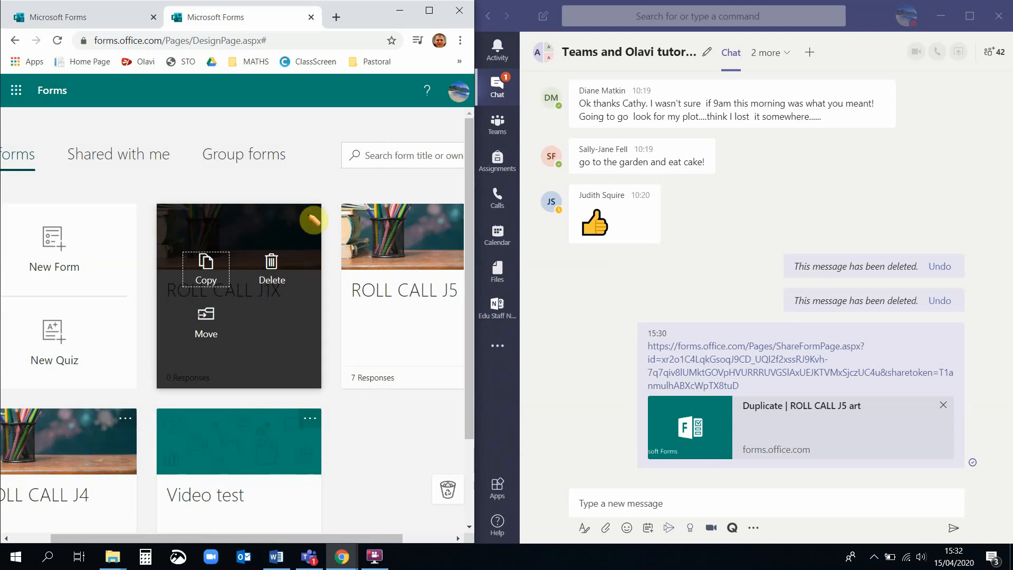
{"action": "left_click", "coordinate": [201, 263]}
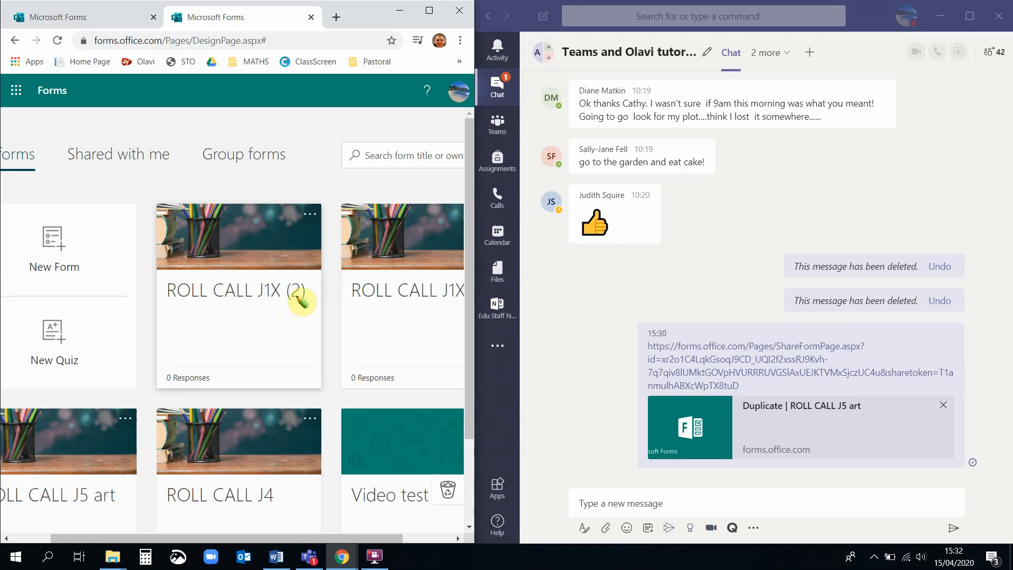
{"action": "left_click", "coordinate": [311, 216]}
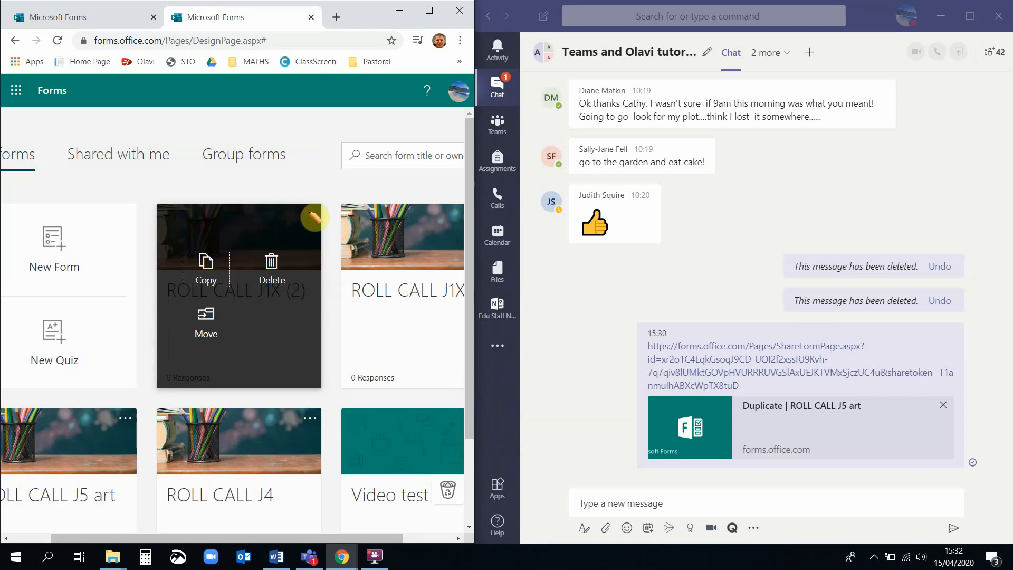
{"action": "left_click", "coordinate": [207, 262]}
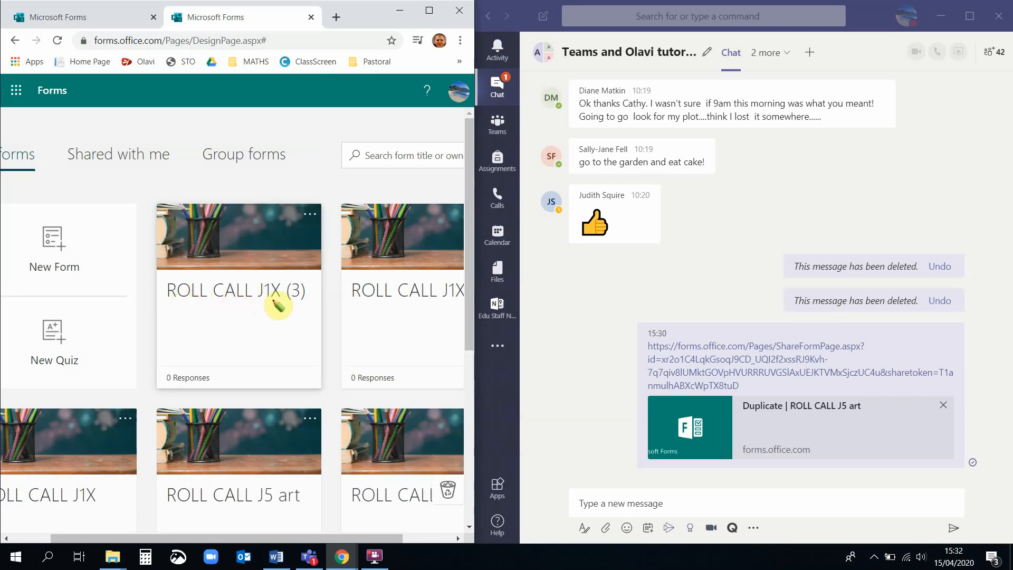
{"action": "scroll", "coordinate": [425, 333], "scroll_direction": "right", "scroll_amount": 1}
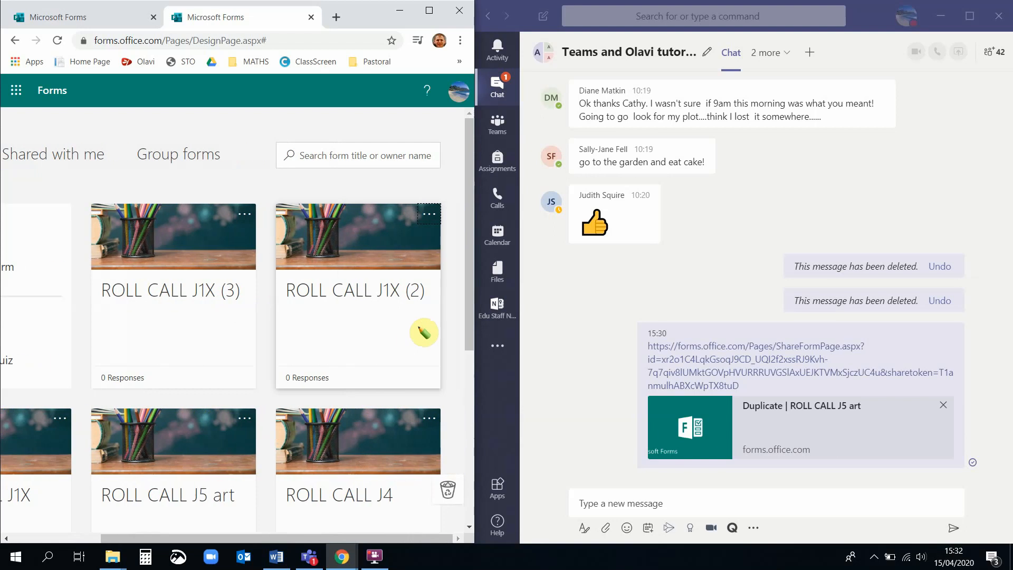
{"action": "scroll", "coordinate": [424, 333], "scroll_direction": "left", "scroll_amount": 3}
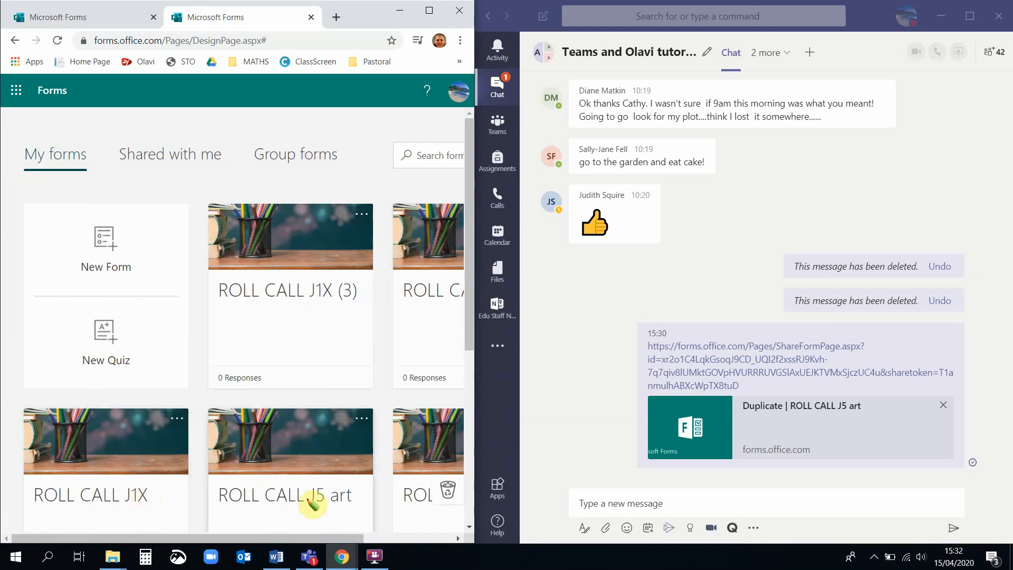
- Open the ROLL CALL J1X (3) form, retitle it ROLL CALL J4 PSHE and return to the forms list
{"action": "left_click", "coordinate": [316, 298]}
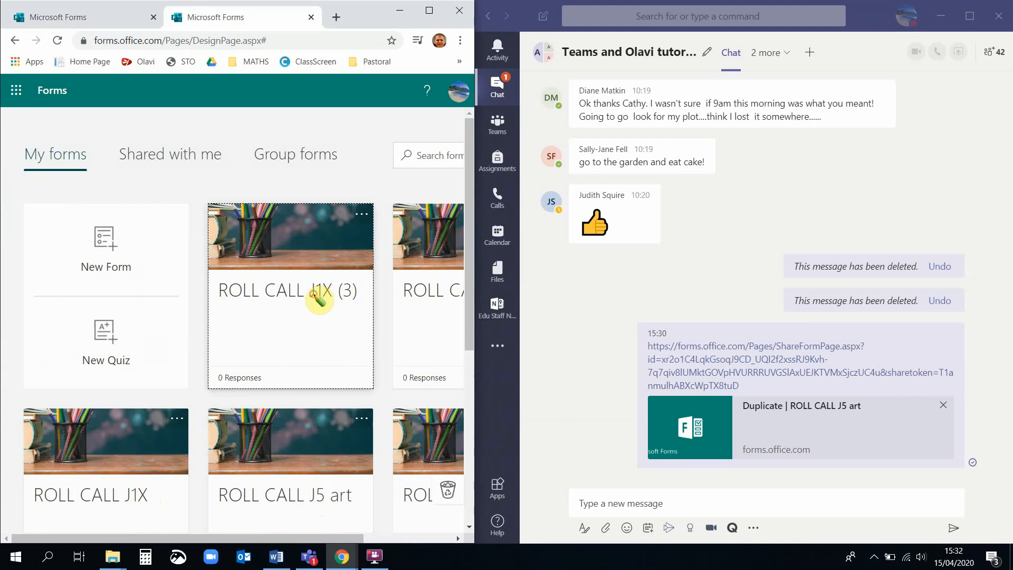
{"action": "left_click", "coordinate": [167, 244]}
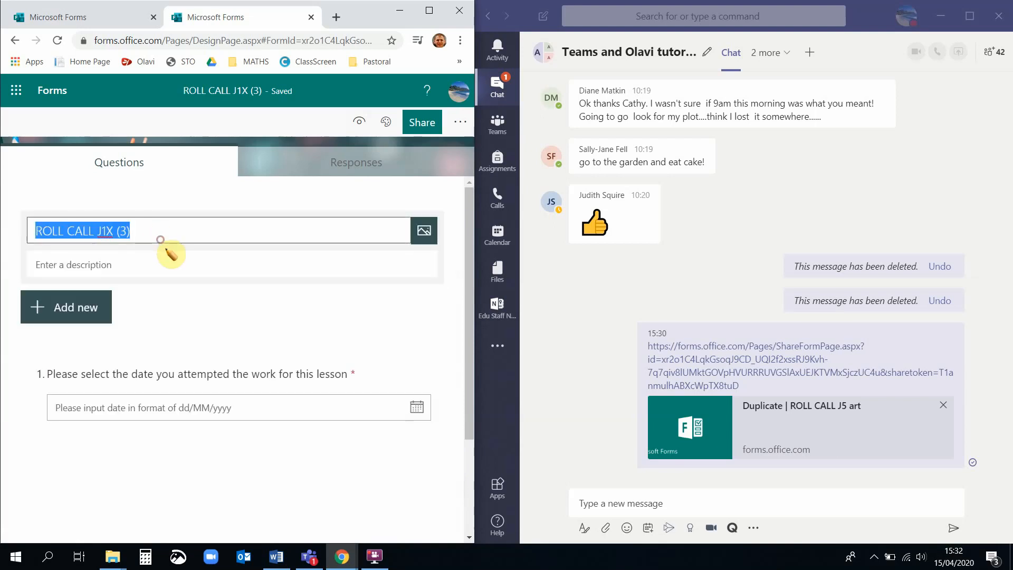
{"action": "left_click", "coordinate": [105, 233]}
{"action": "left_click_drag", "start_coordinate": [104, 233], "coordinate": [278, 230]}
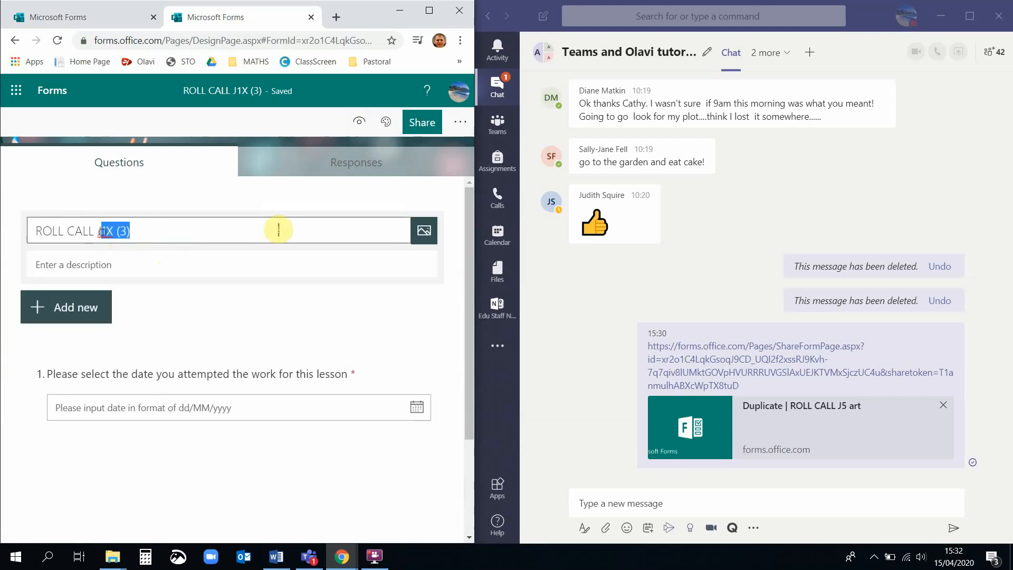
{"action": "type", "text": "4 "}
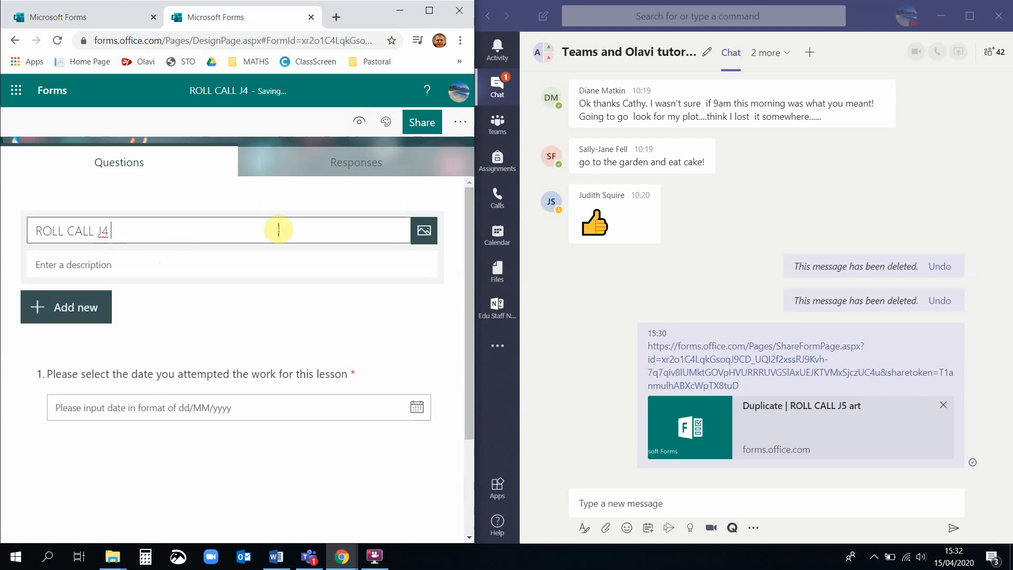
{"action": "type", "text": "PSHEE"}
{"action": "key", "text": "BackSpace"}
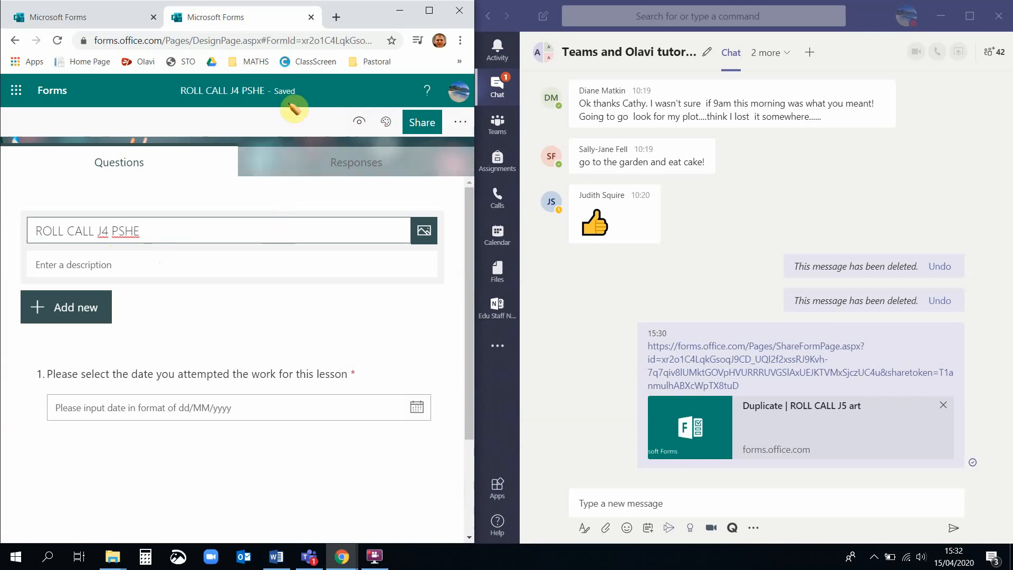
{"action": "left_click", "coordinate": [57, 92]}
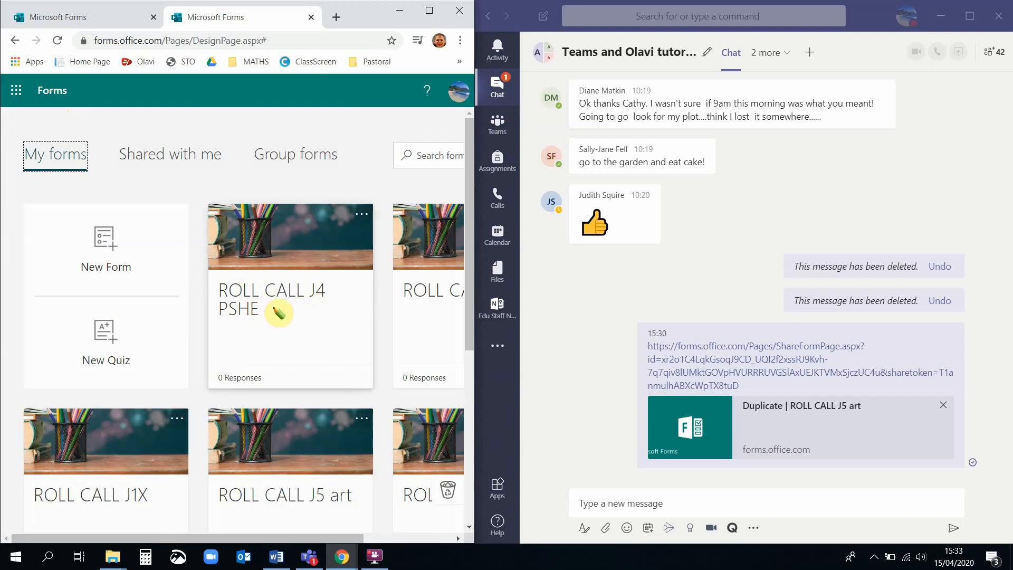
- Switch to Microsoft Teams and remove the Fill | ROLL CALL J4 tab from the General channel of the J4 PSHEE team
{"action": "left_click", "coordinate": [497, 125]}
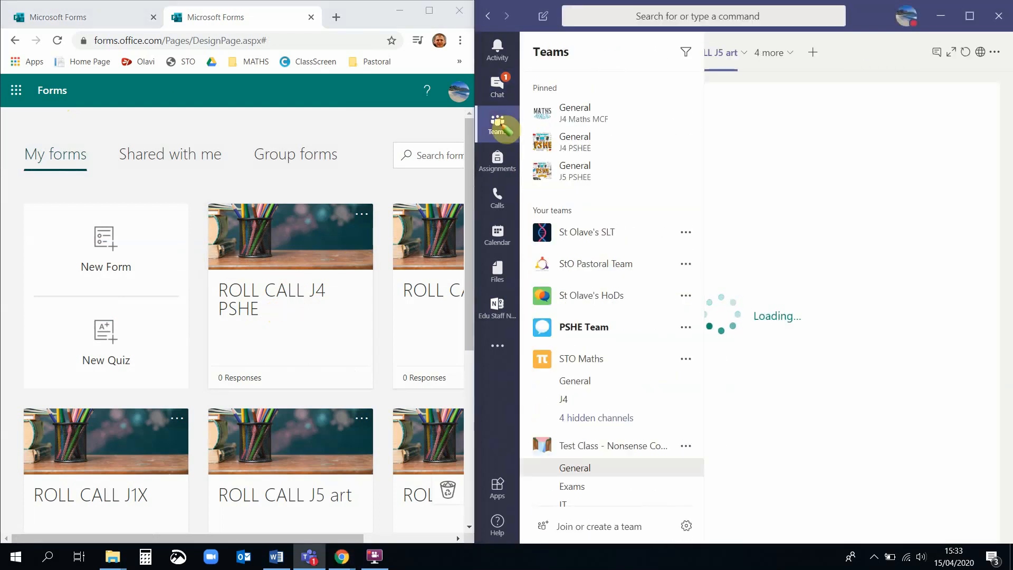
{"action": "left_click", "coordinate": [587, 150]}
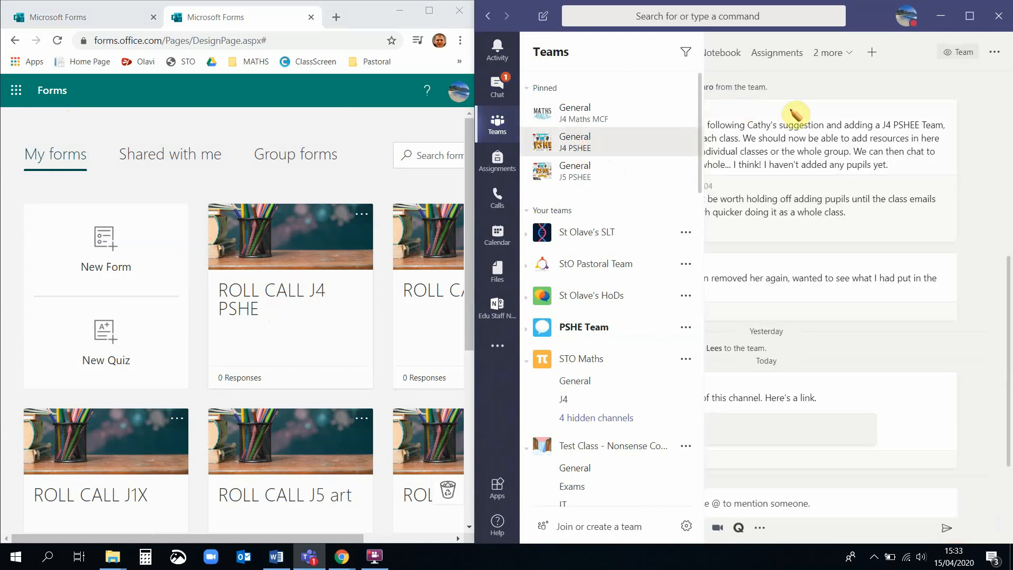
{"action": "left_click", "coordinate": [813, 244]}
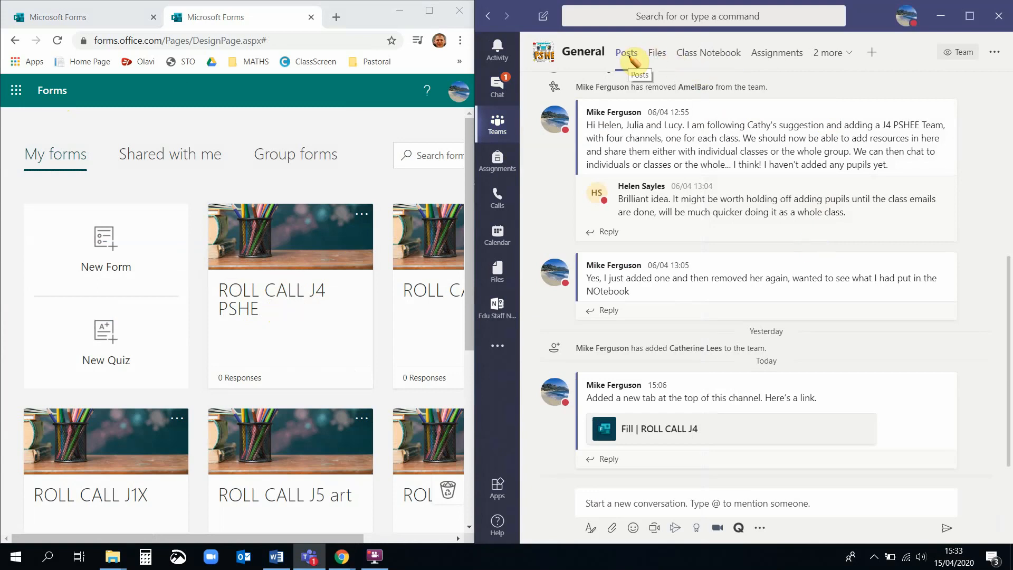
{"action": "left_click", "coordinate": [841, 55]}
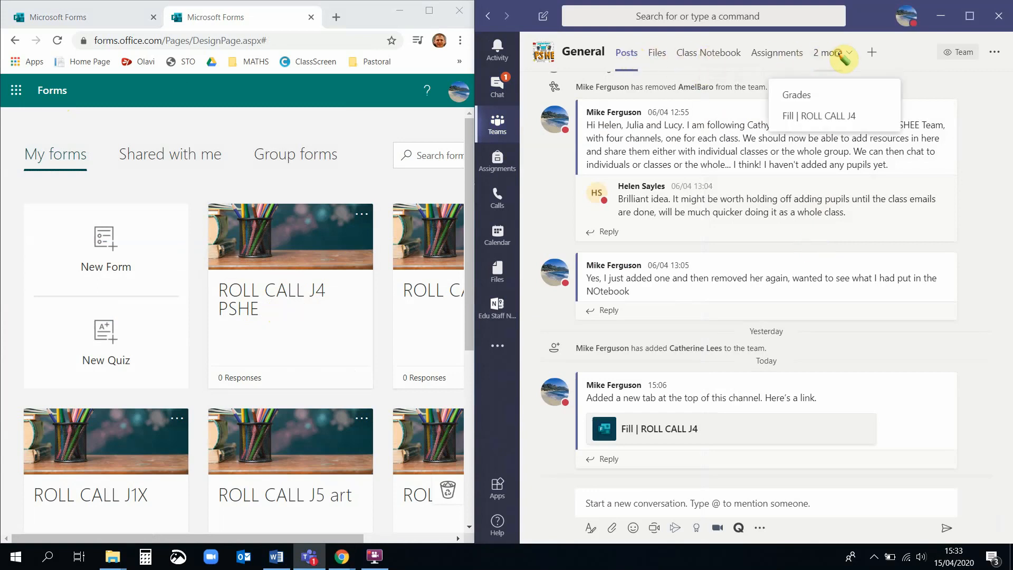
{"action": "left_click", "coordinate": [842, 115]}
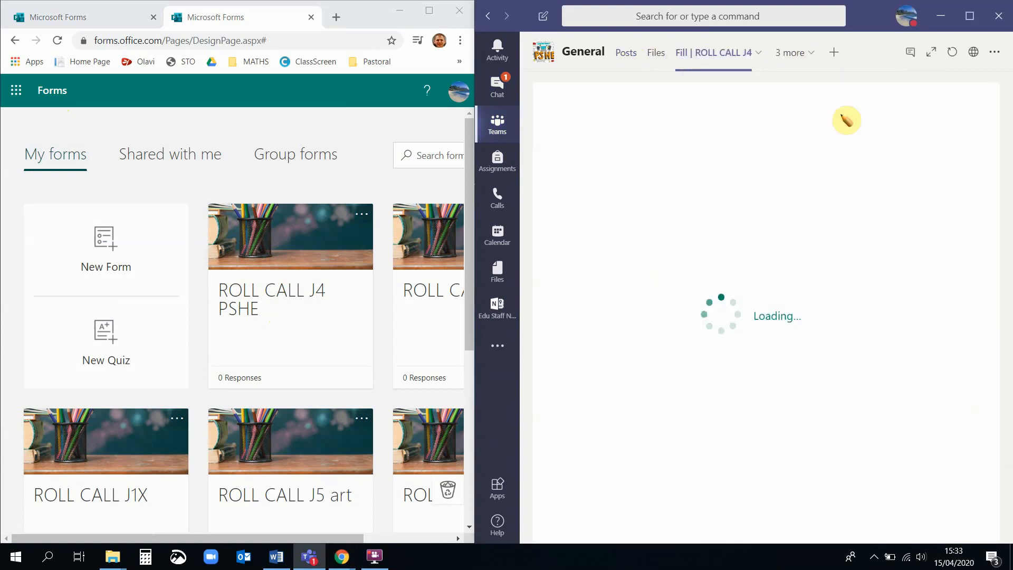
{"action": "left_click", "coordinate": [763, 55]}
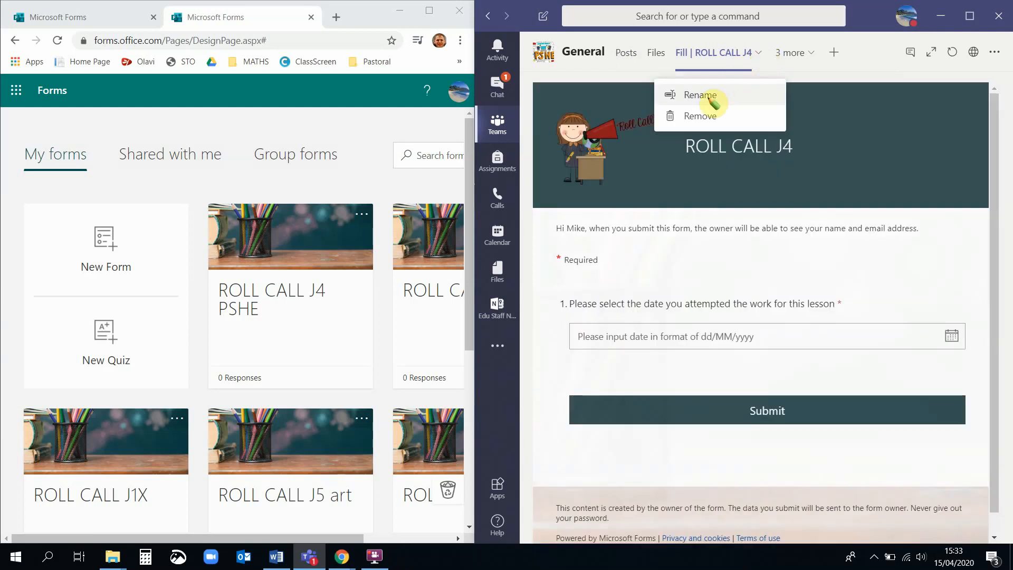
{"action": "left_click", "coordinate": [701, 116]}
{"action": "left_click", "coordinate": [868, 290]}
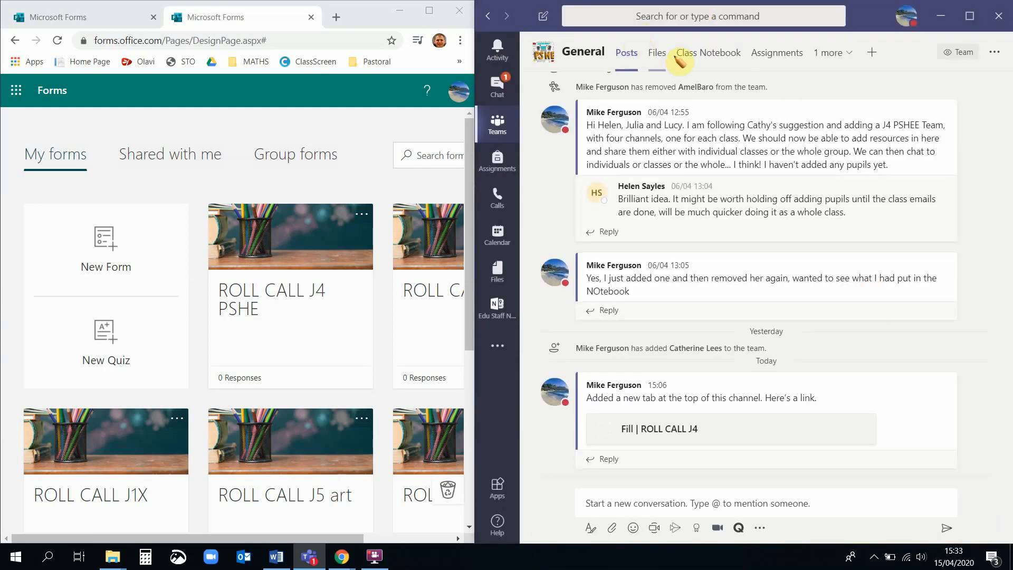
{"action": "left_click", "coordinate": [848, 54]}
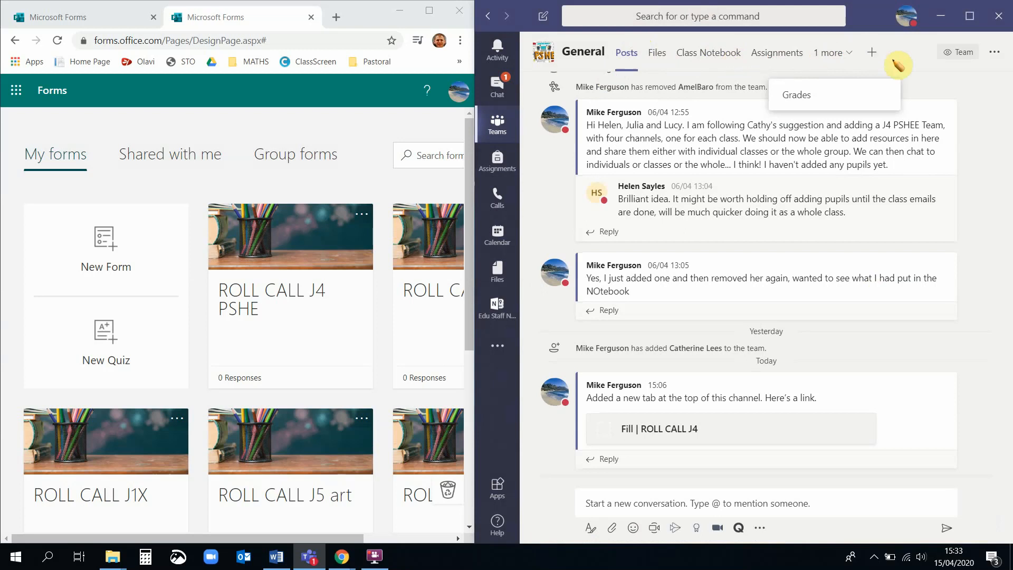
- Start adding a Forms tab to the General channel, choosing to add an existing form
{"action": "left_click", "coordinate": [873, 57]}
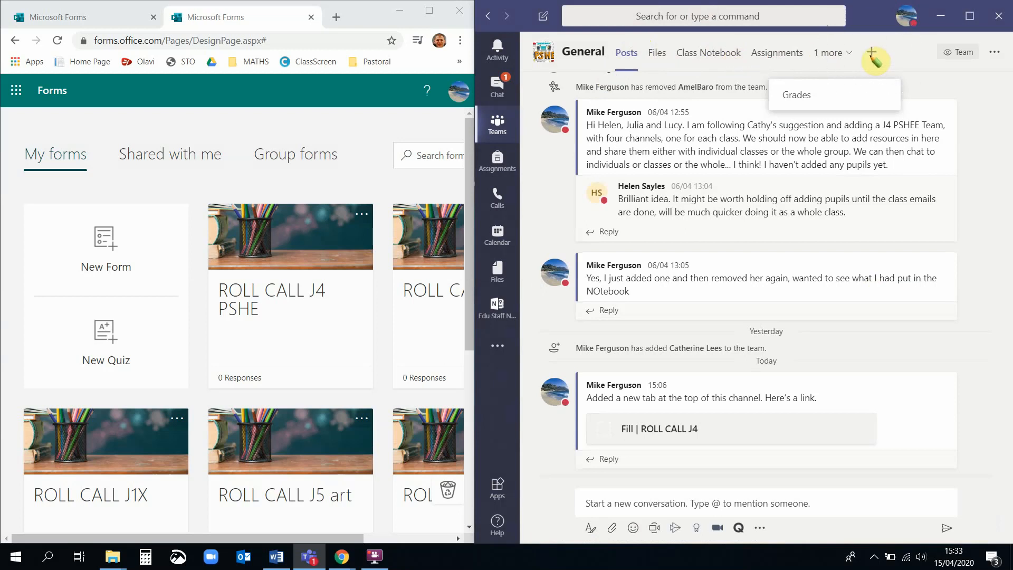
{"action": "left_click", "coordinate": [872, 56]}
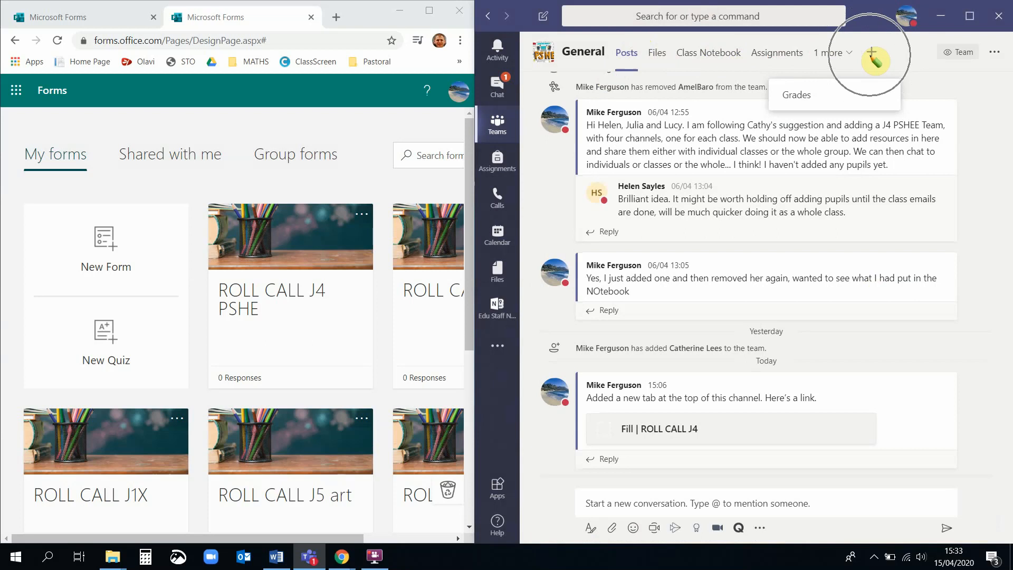
{"action": "left_click", "coordinate": [872, 56]}
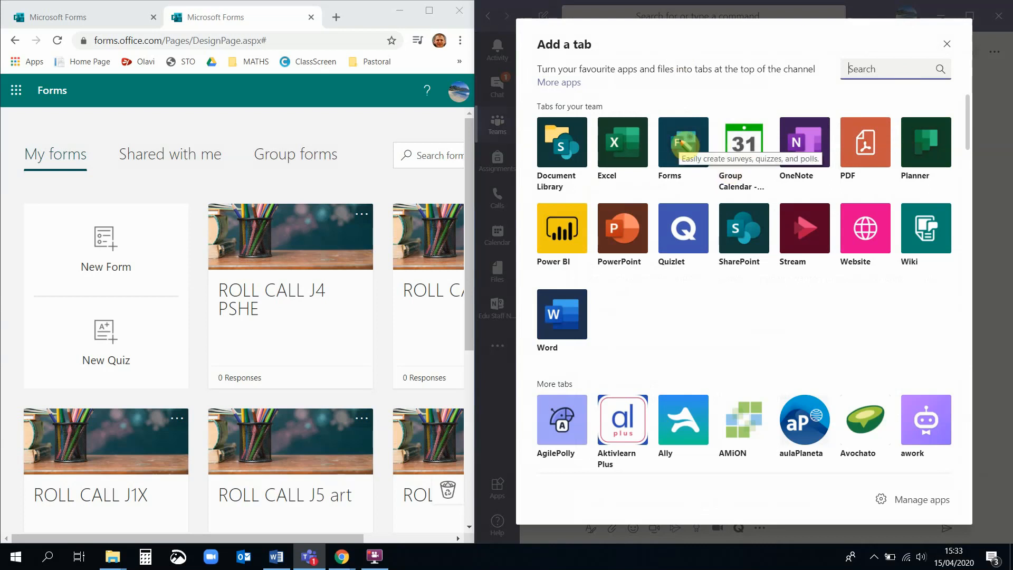
{"action": "left_click", "coordinate": [685, 142]}
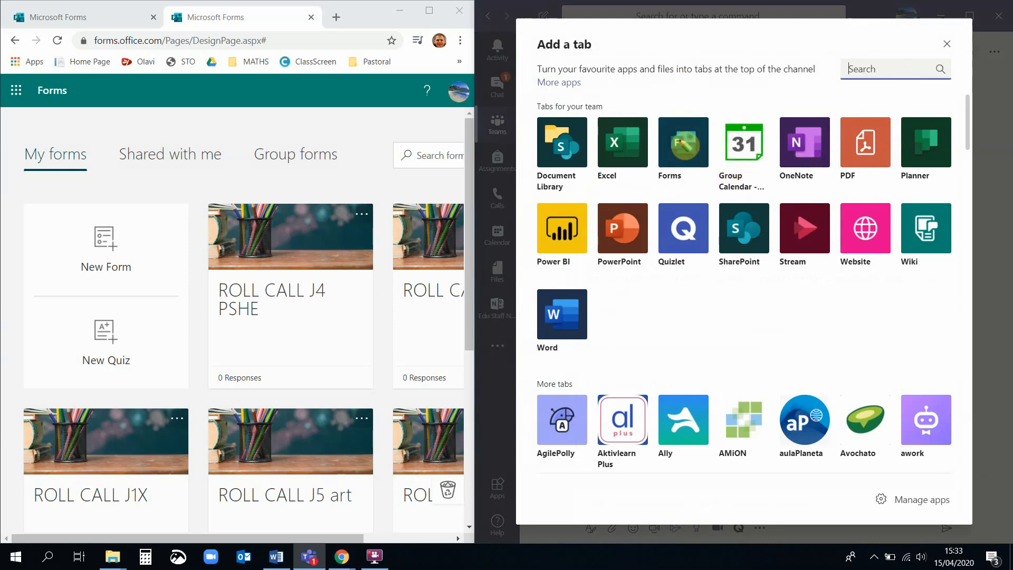
{"action": "left_click", "coordinate": [680, 140]}
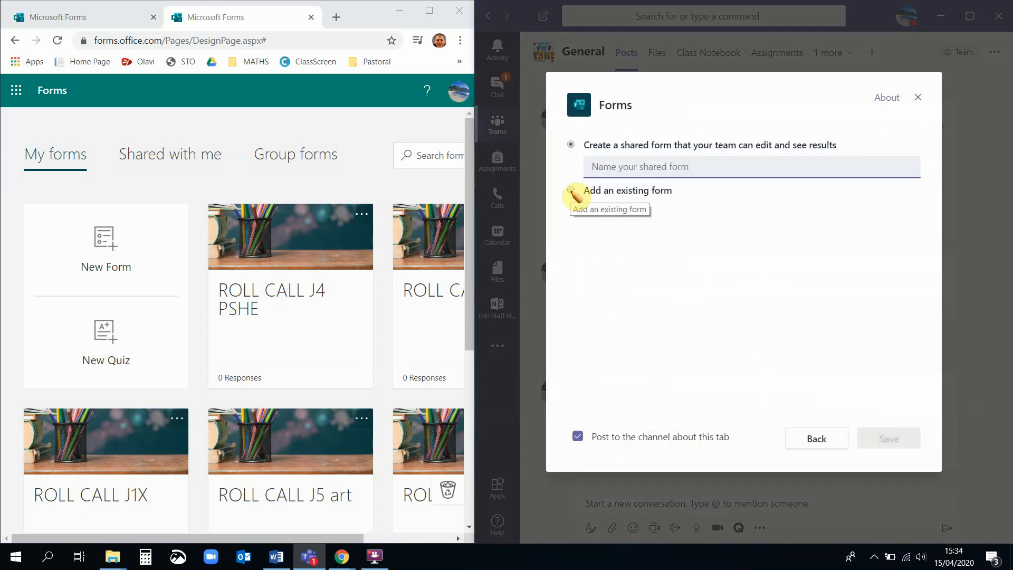
{"action": "left_click", "coordinate": [573, 193]}
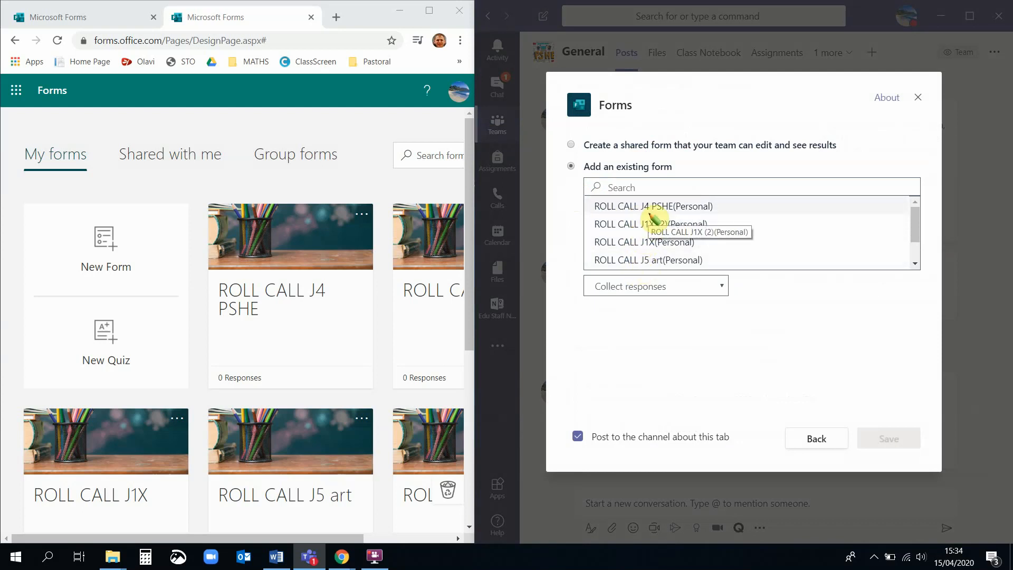
- Select the ROLL CALL J4 PSHE form with Collect responses and save it as a tab, keeping the channel post enabled
{"action": "left_click", "coordinate": [651, 207]}
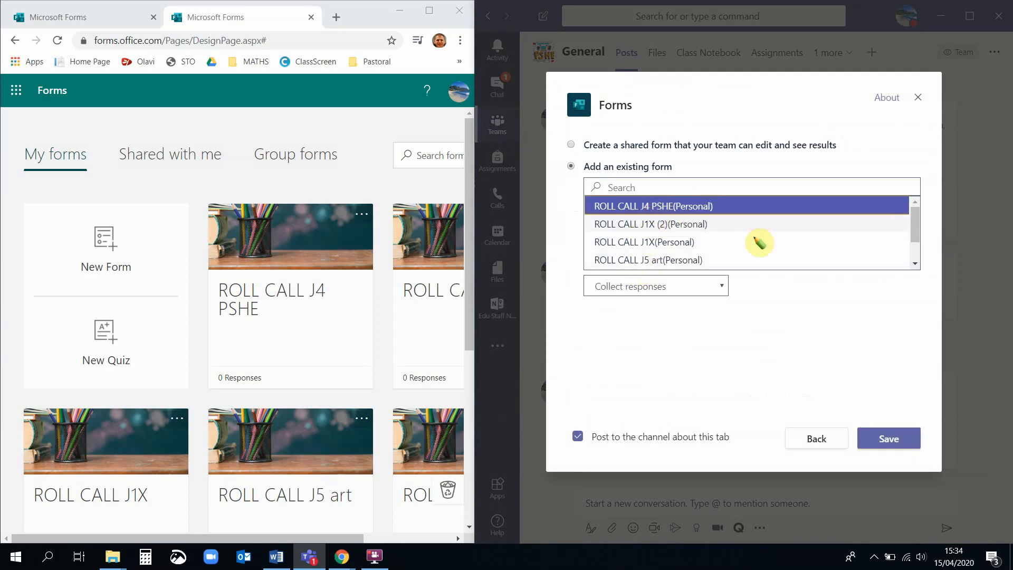
{"action": "left_click", "coordinate": [915, 263]}
{"action": "left_click", "coordinate": [915, 263]}
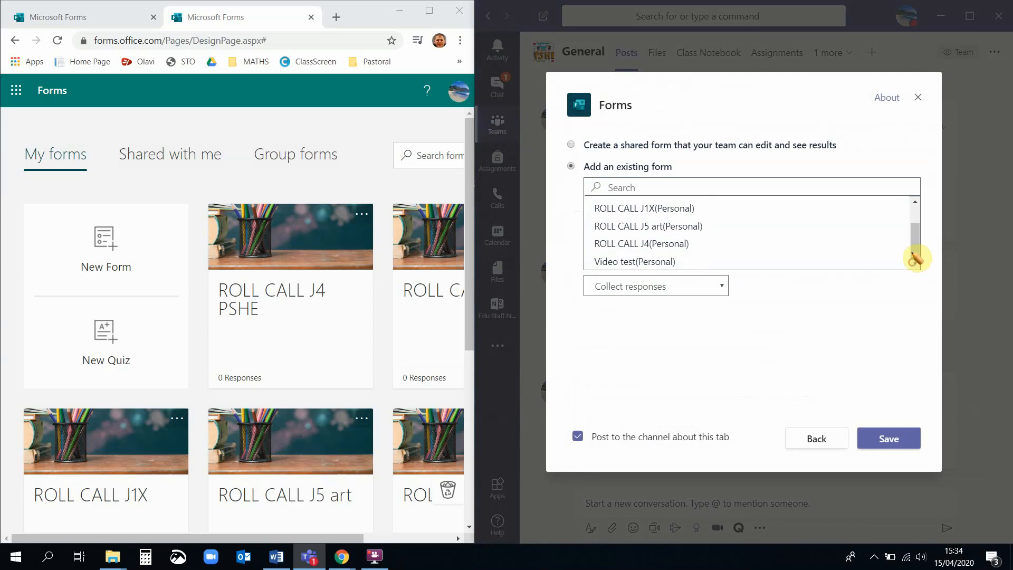
{"action": "left_click_drag", "start_coordinate": [916, 254], "coordinate": [916, 208]}
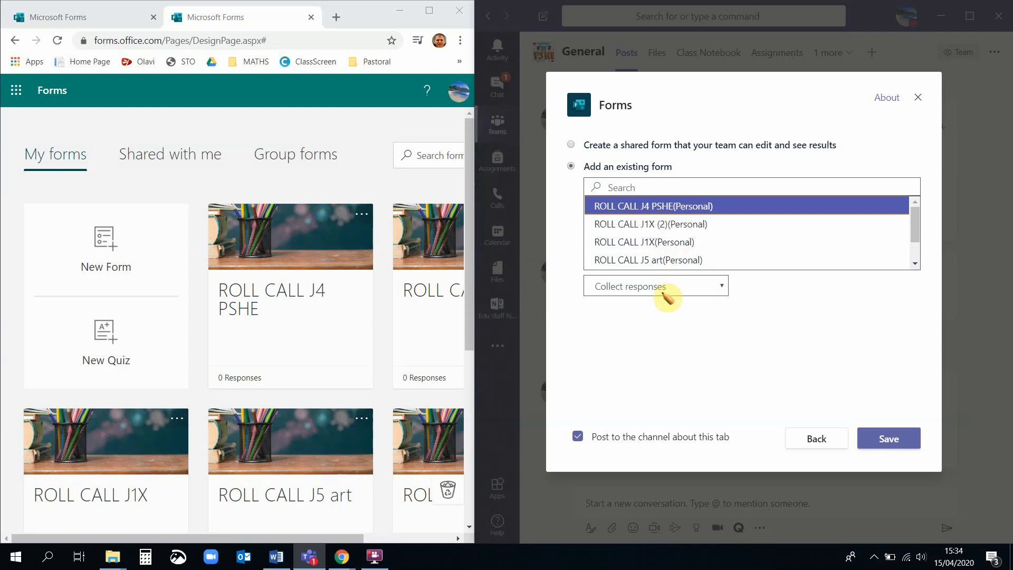
{"action": "left_click", "coordinate": [665, 296]}
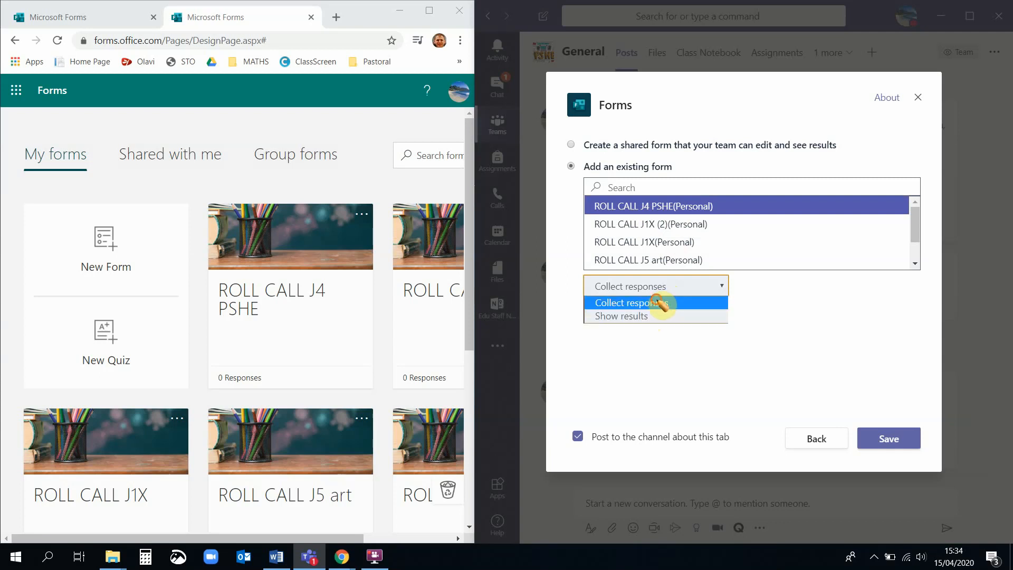
{"action": "left_click", "coordinate": [658, 301]}
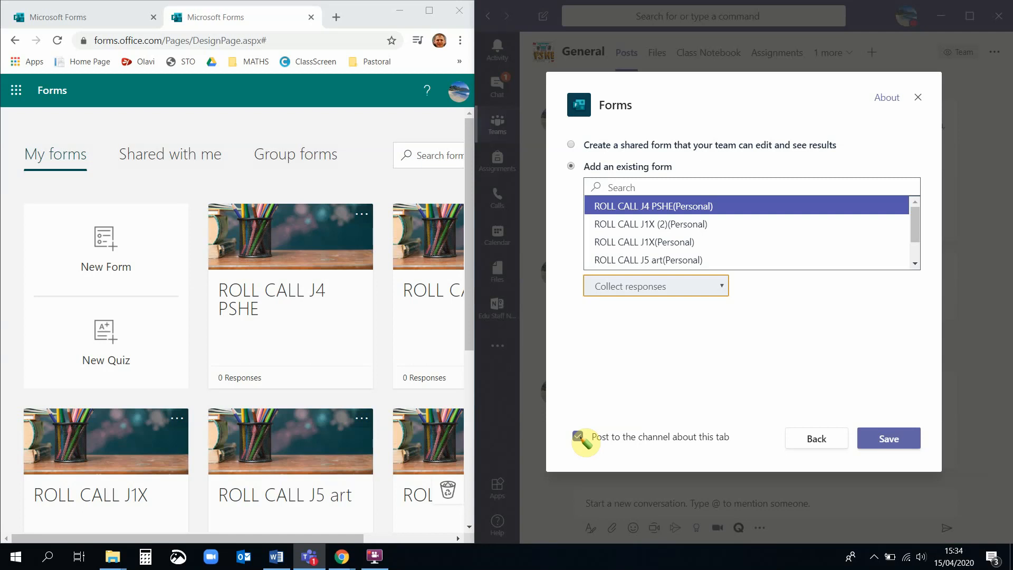
{"action": "left_click", "coordinate": [874, 442]}
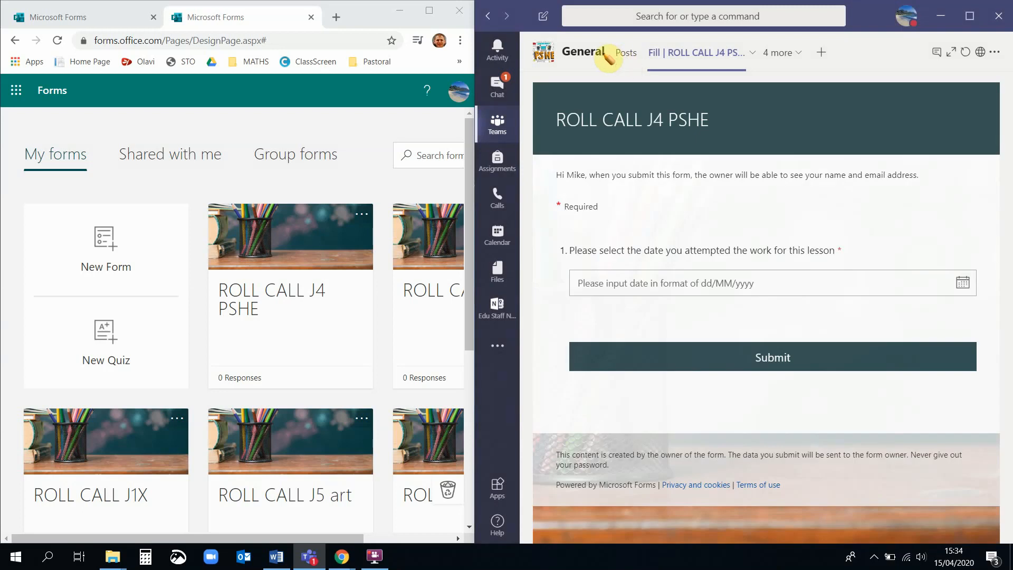
- Look at the channel's posts, then reopen the Fill | ROLL CALL J4 PSHE tab
{"action": "left_click", "coordinate": [630, 53]}
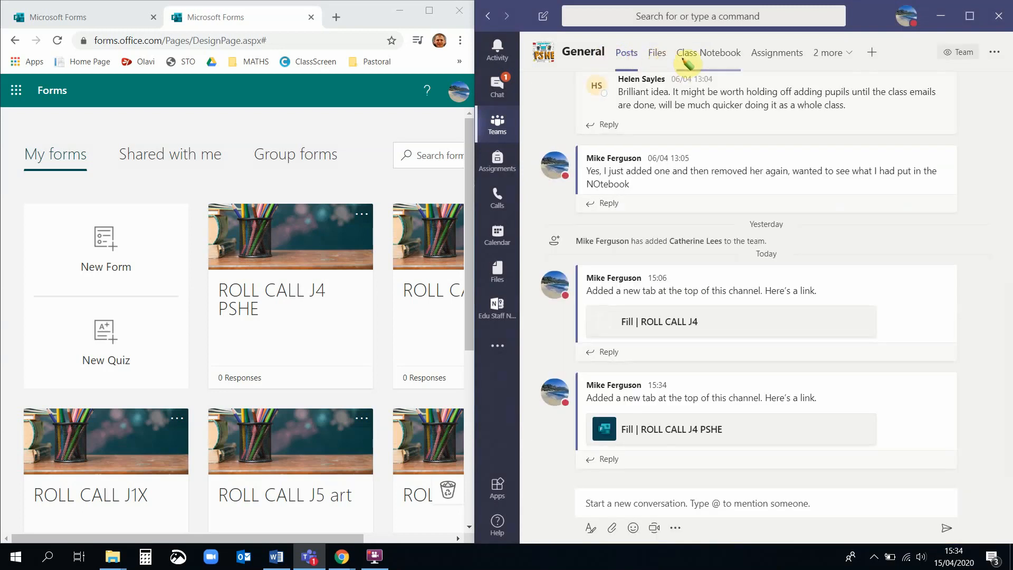
{"action": "left_click", "coordinate": [842, 56]}
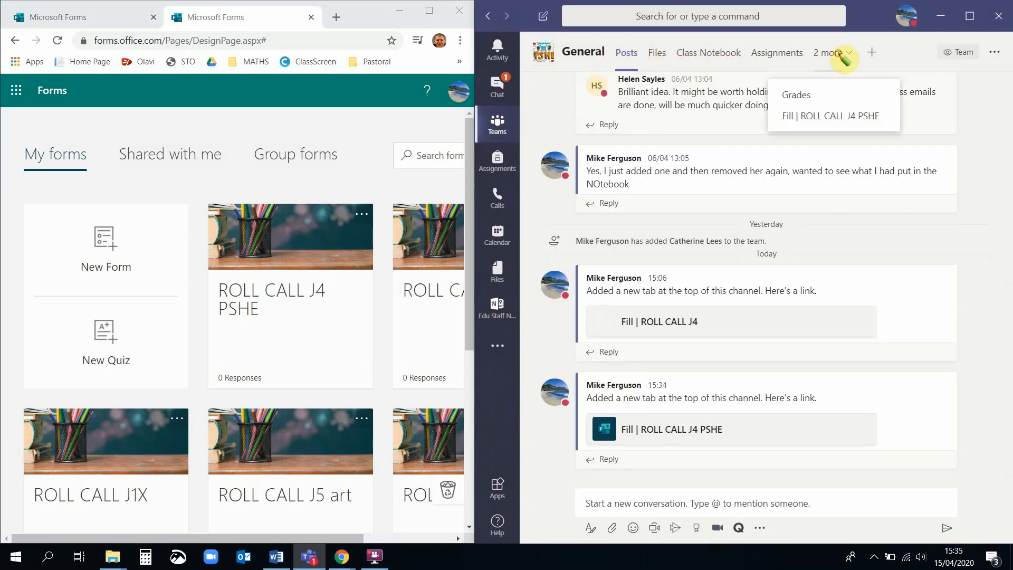
{"action": "left_click", "coordinate": [822, 116]}
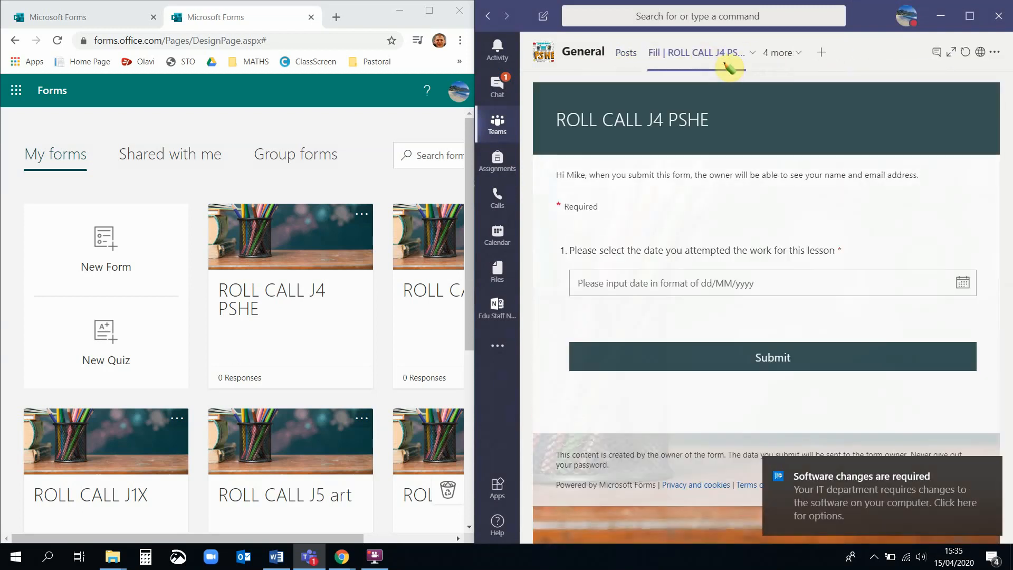
- Fill in the lesson date as 15/04/2020 and submit the roll call response
{"action": "left_click", "coordinate": [628, 288]}
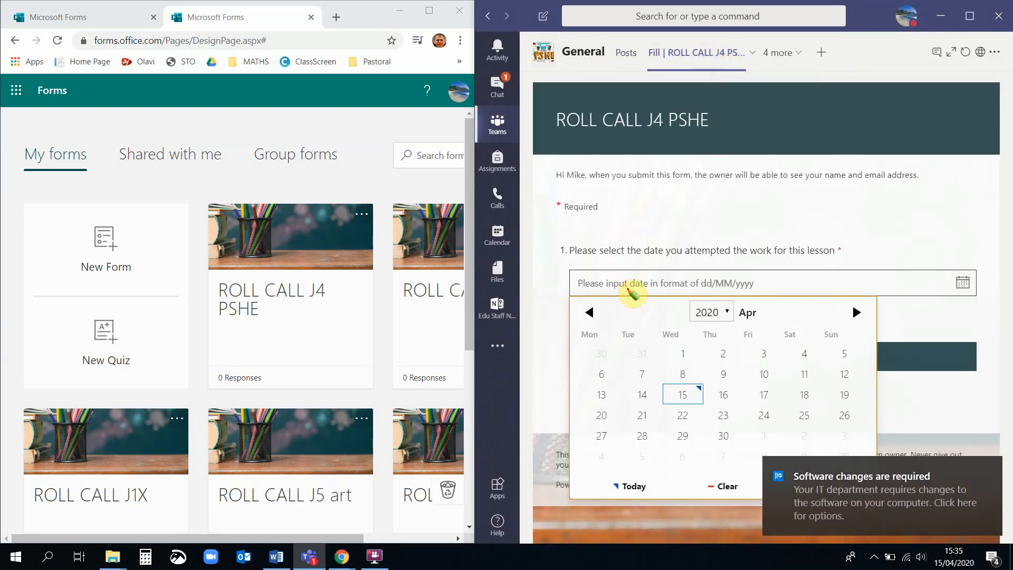
{"action": "left_click", "coordinate": [682, 395]}
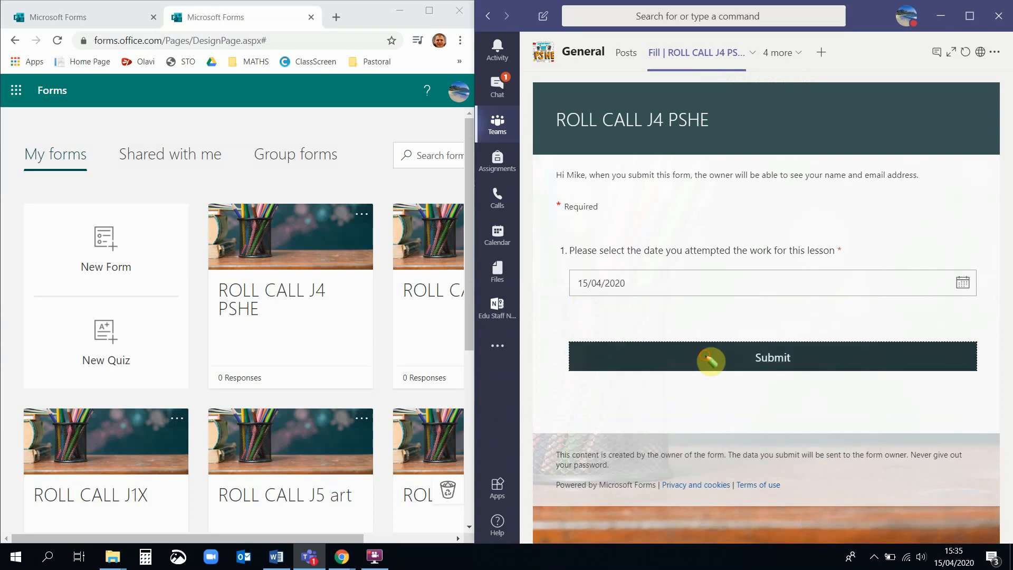
{"action": "left_click", "coordinate": [710, 358]}
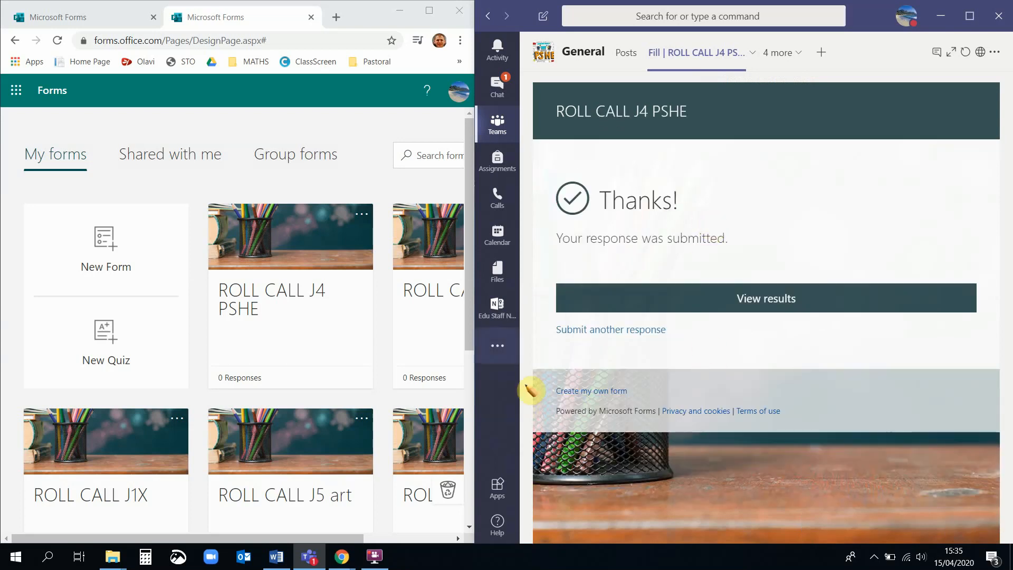
- Switch to Microsoft Forms in Chrome, open the ROLL CALL J4 PSHE form, check its responses and return to its questions
{"action": "left_click", "coordinate": [158, 192]}
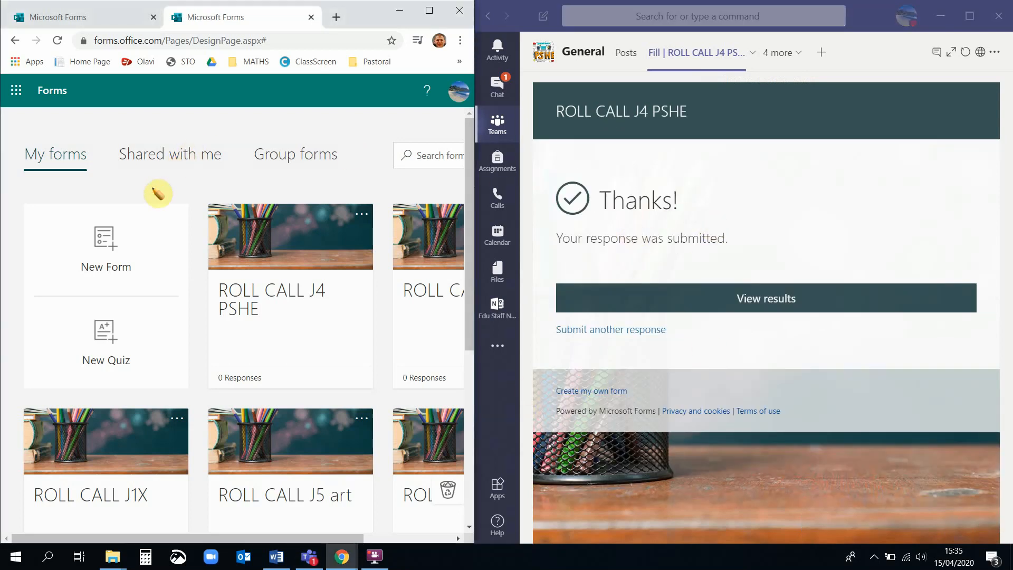
{"action": "left_click", "coordinate": [297, 304]}
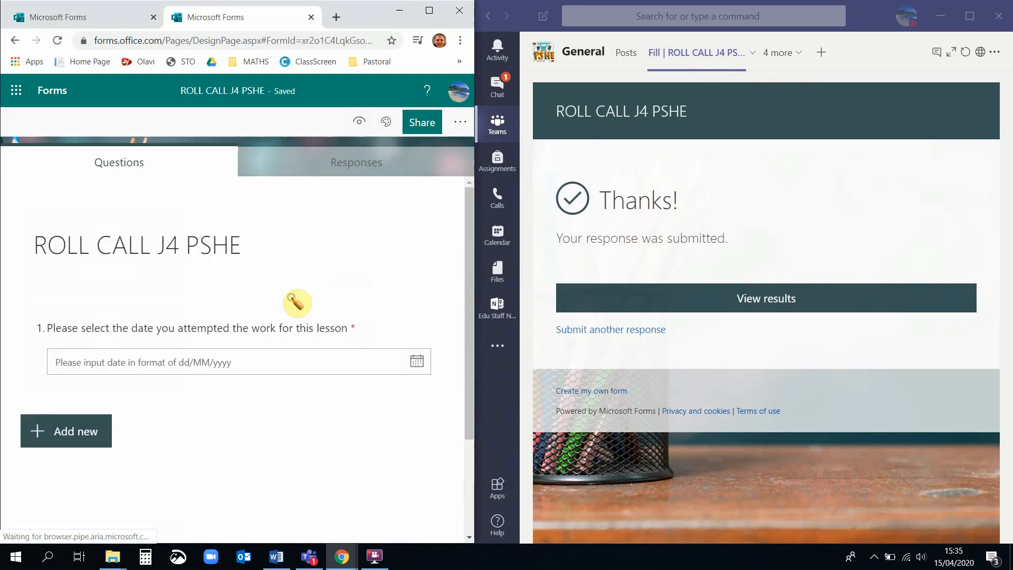
{"action": "left_click", "coordinate": [351, 164]}
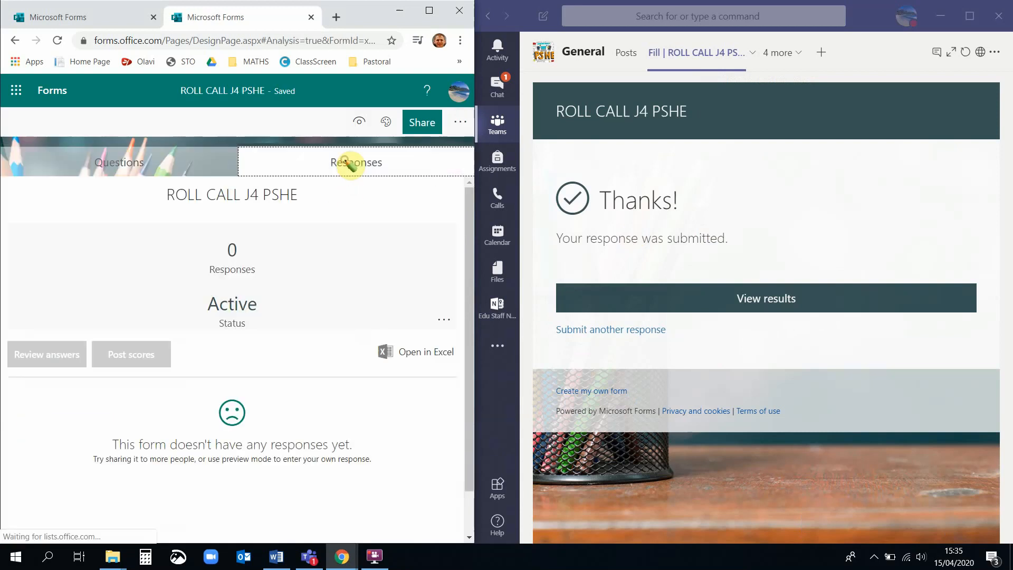
{"action": "left_click", "coordinate": [138, 164]}
{"action": "left_click", "coordinate": [735, 232]}
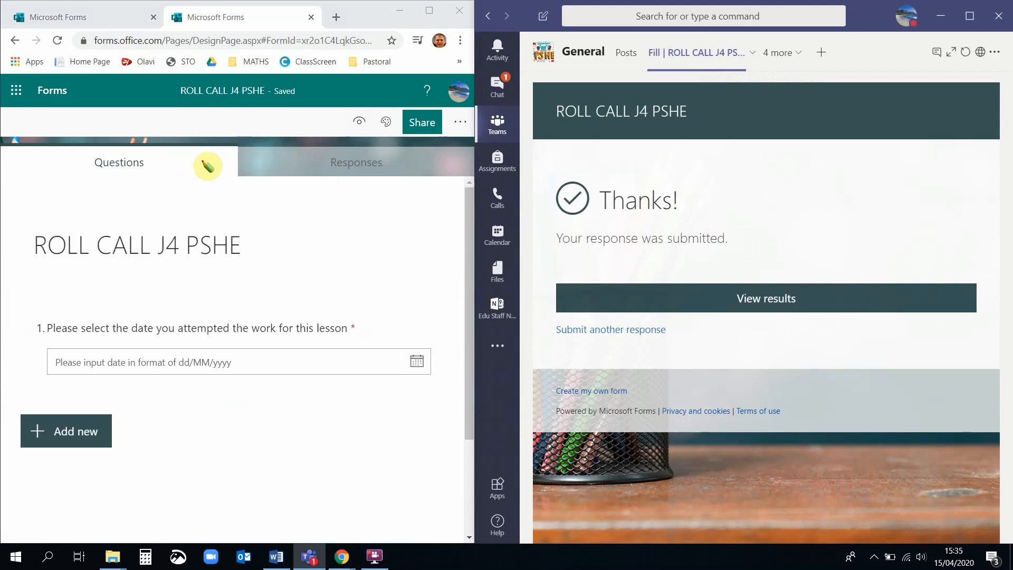
- Reload the form, examine the response details for the lesson date question, and close them
{"action": "left_click", "coordinate": [58, 40]}
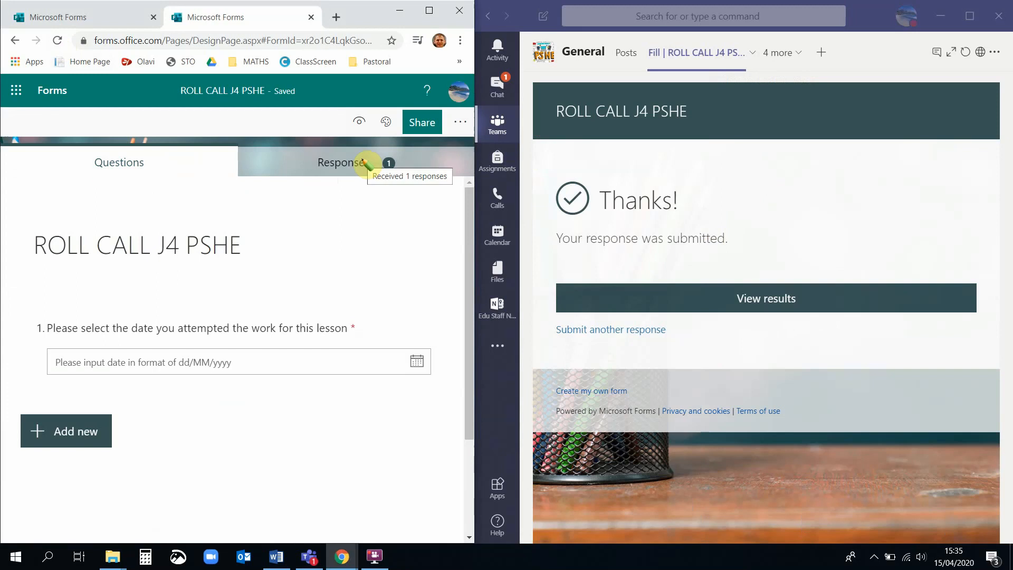
{"action": "left_click", "coordinate": [364, 164]}
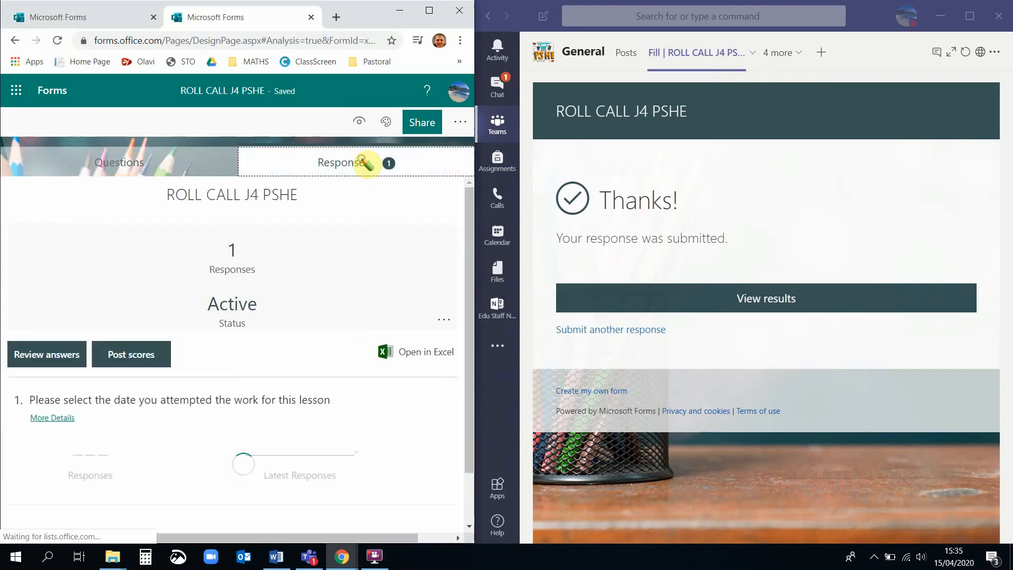
{"action": "left_click", "coordinate": [60, 420]}
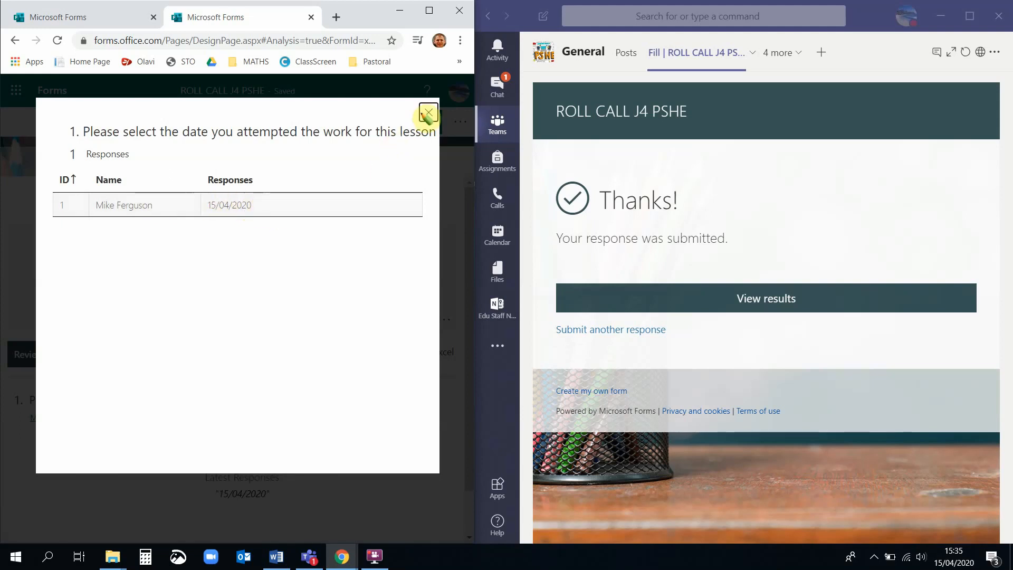
{"action": "left_click", "coordinate": [427, 114]}
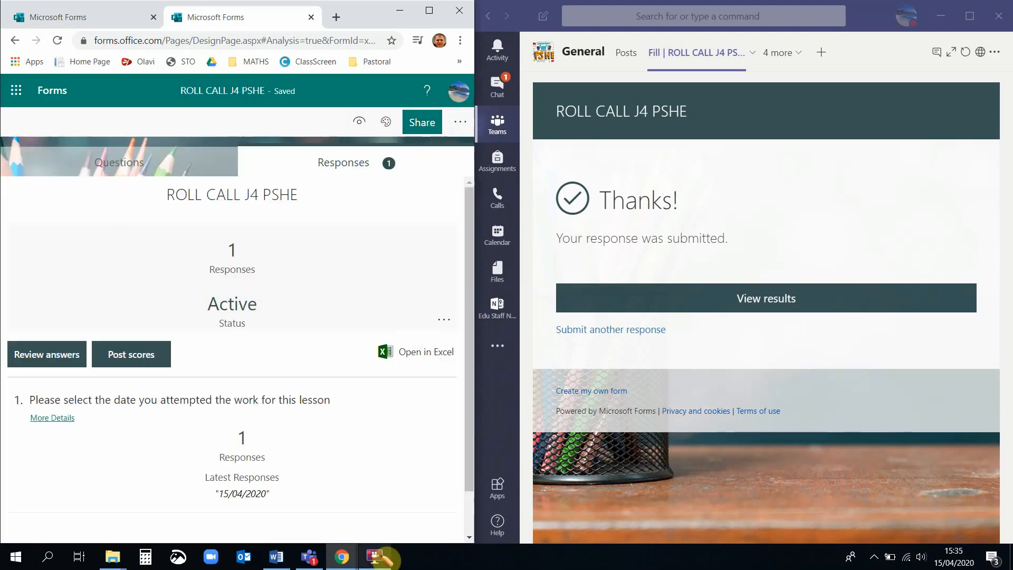